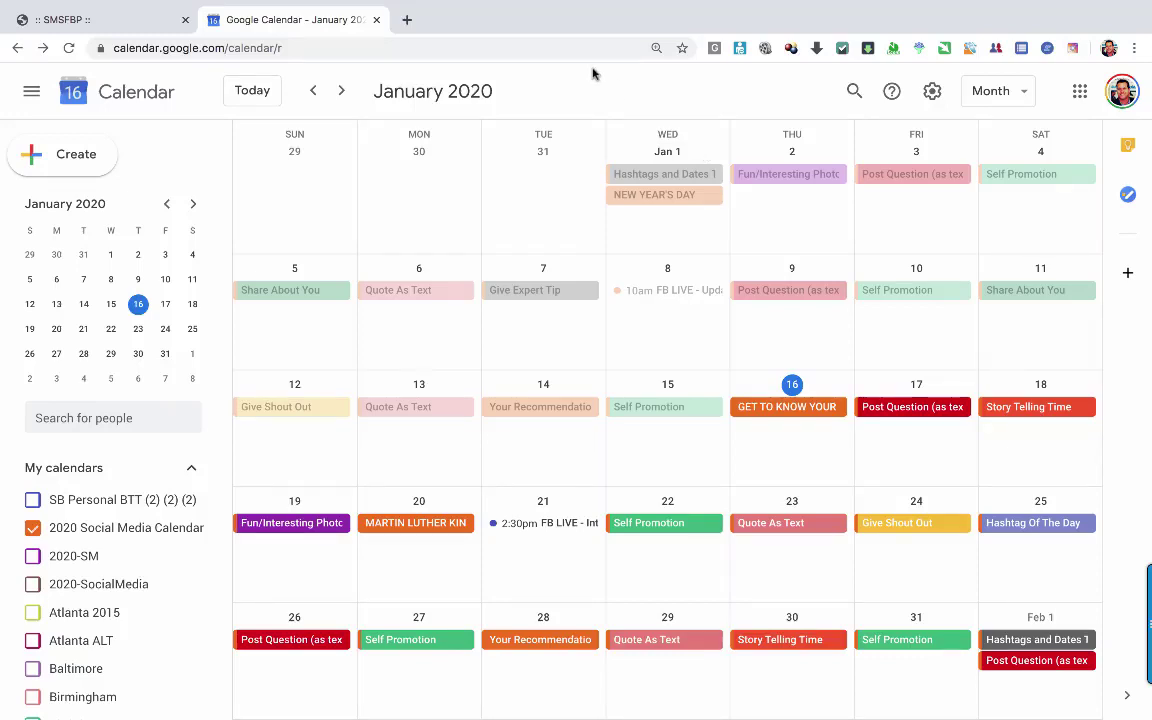
Step: Switch to the SMSFBP member portal login page tab
left_click(108, 20)
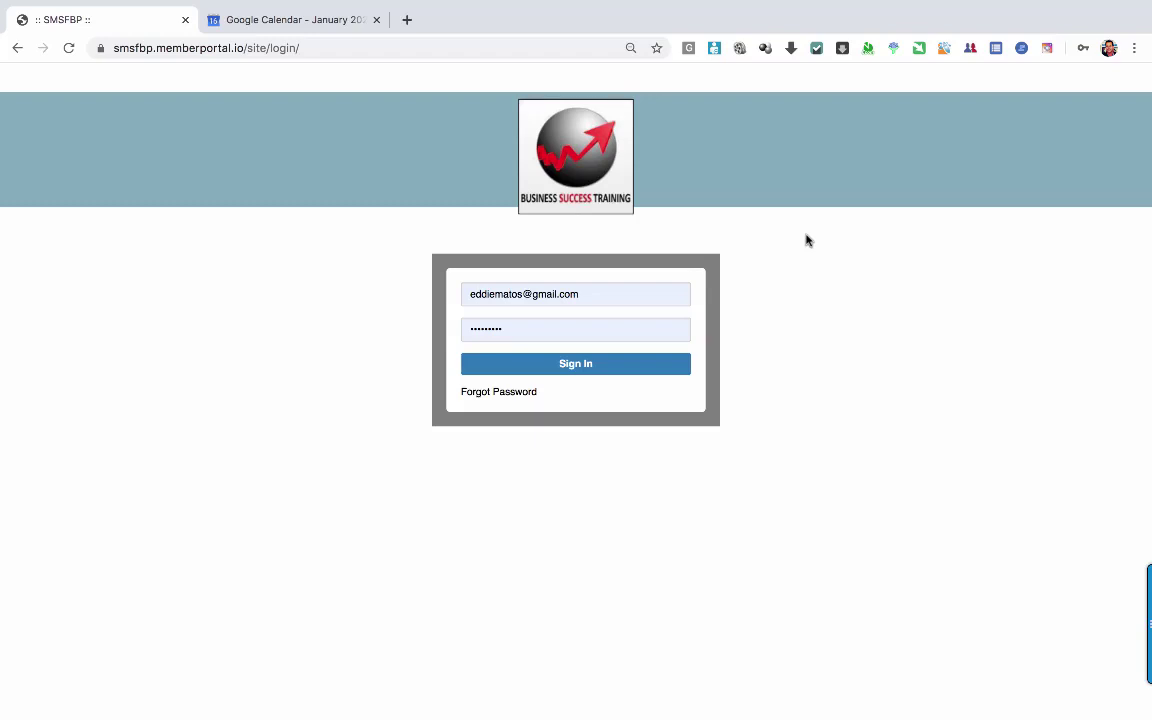
Step: Sign in to SMSFBP and save the uploadable iCal social media calendar from BONUSES - Social Media Content
left_click(604, 374)
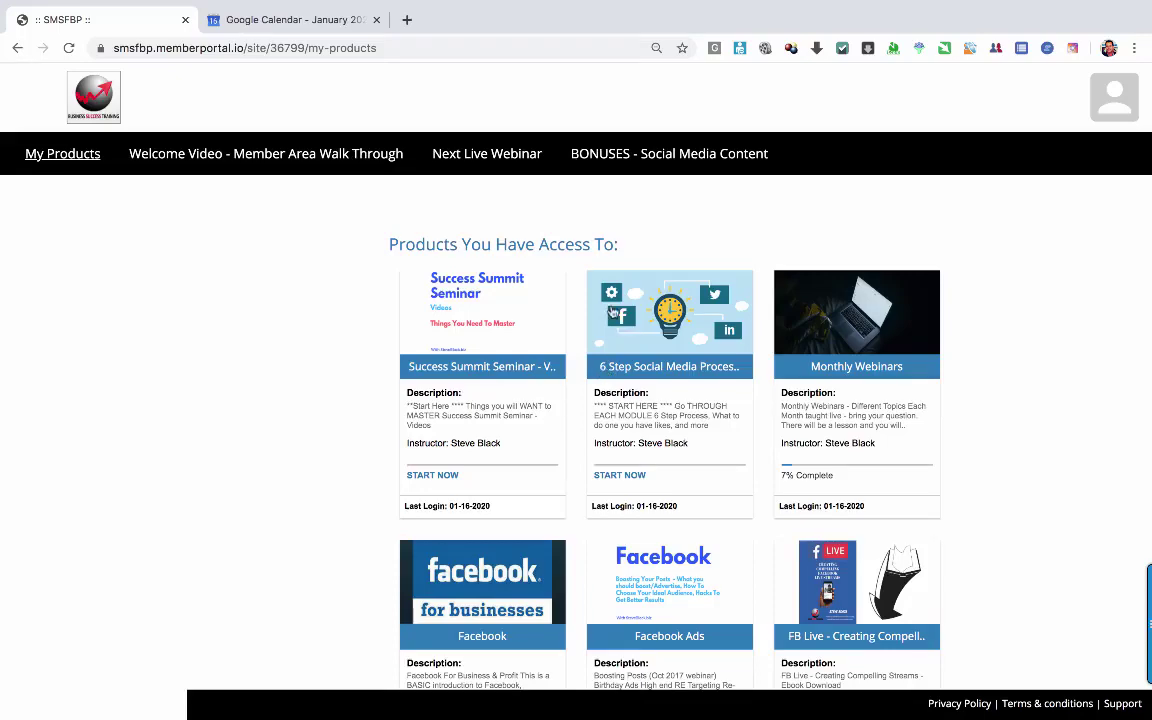
left_click(655, 155)
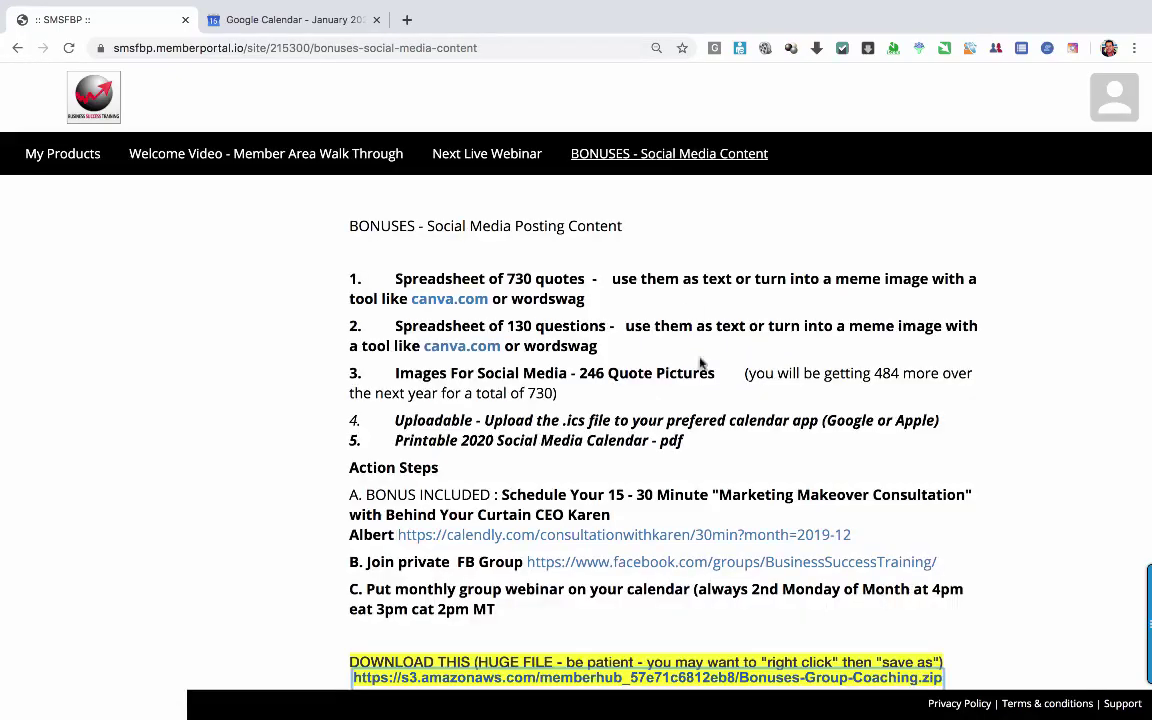
scroll(700, 363, "down", 5)
scroll(700, 363, "down", 2)
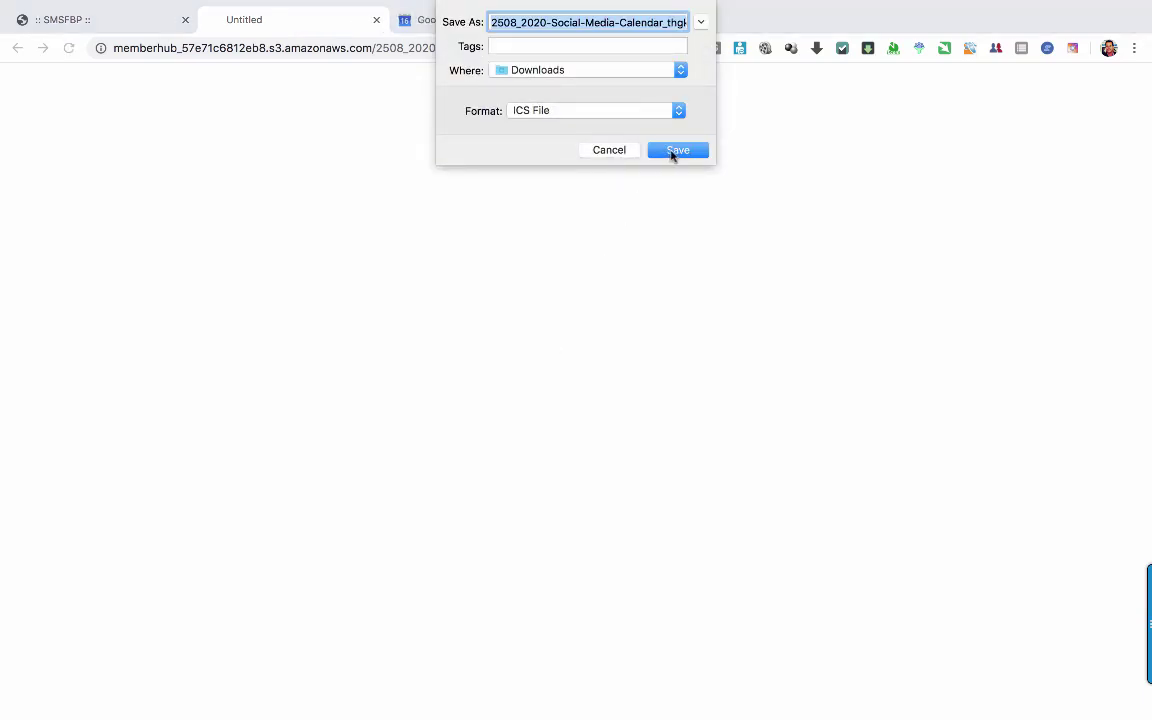
left_click(674, 152)
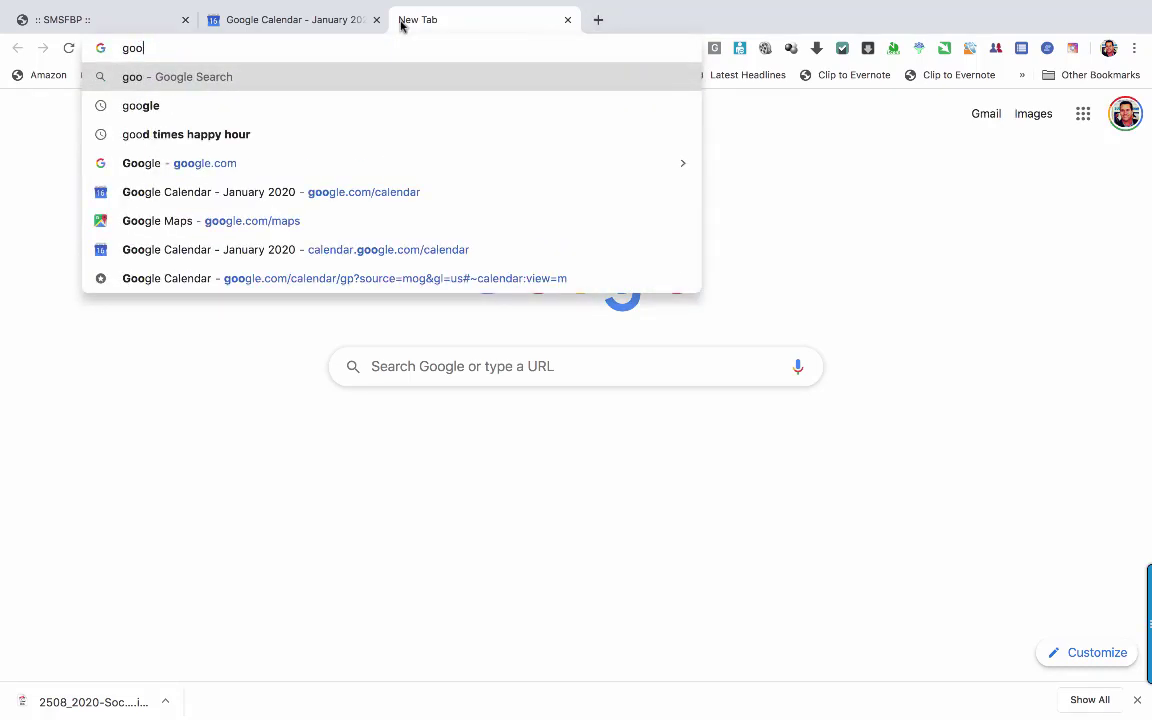
Step: Load Google Calendar in the new tab from the 'googl' address-bar suggestion
type("gle.com")
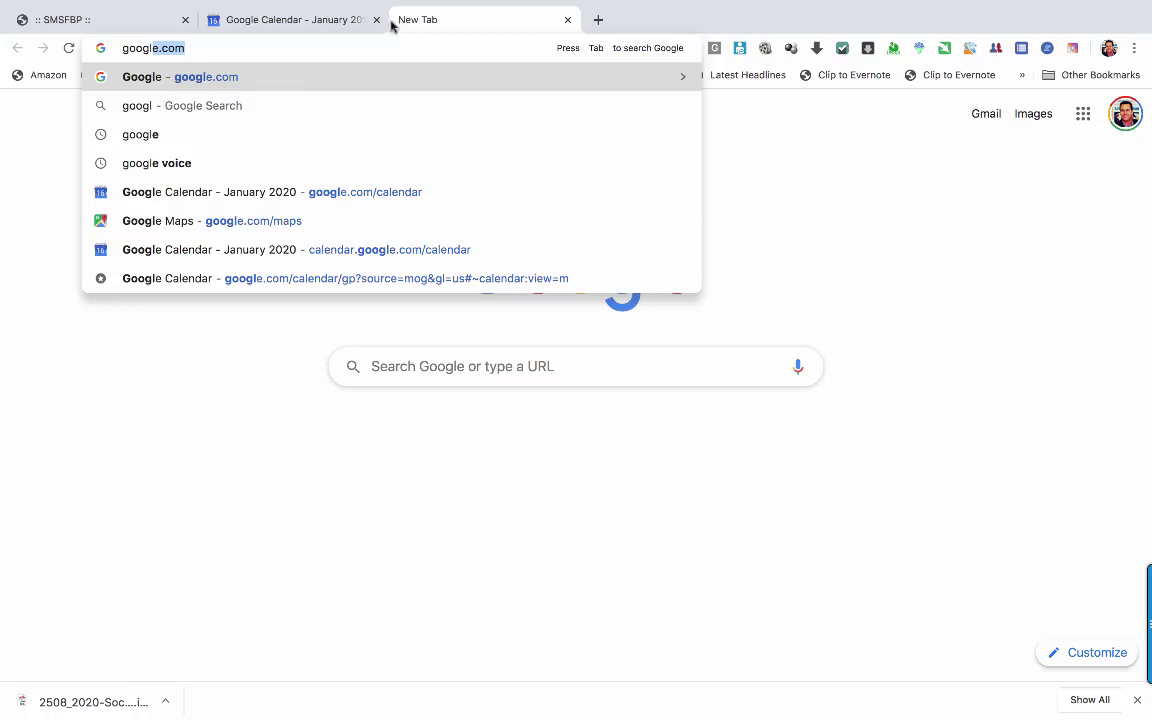
left_click(367, 195)
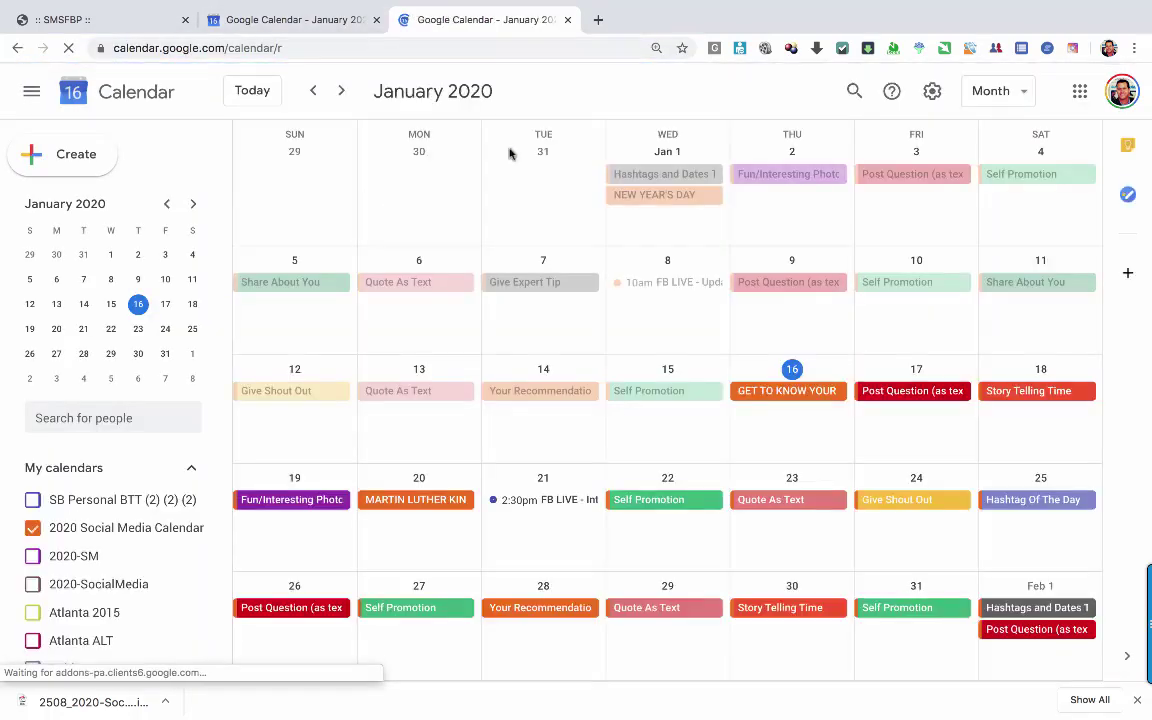
Step: Hide the 2020 Social Media Calendar and SB Personal BTT calendars, leaving January 2020 empty
left_click(33, 528)
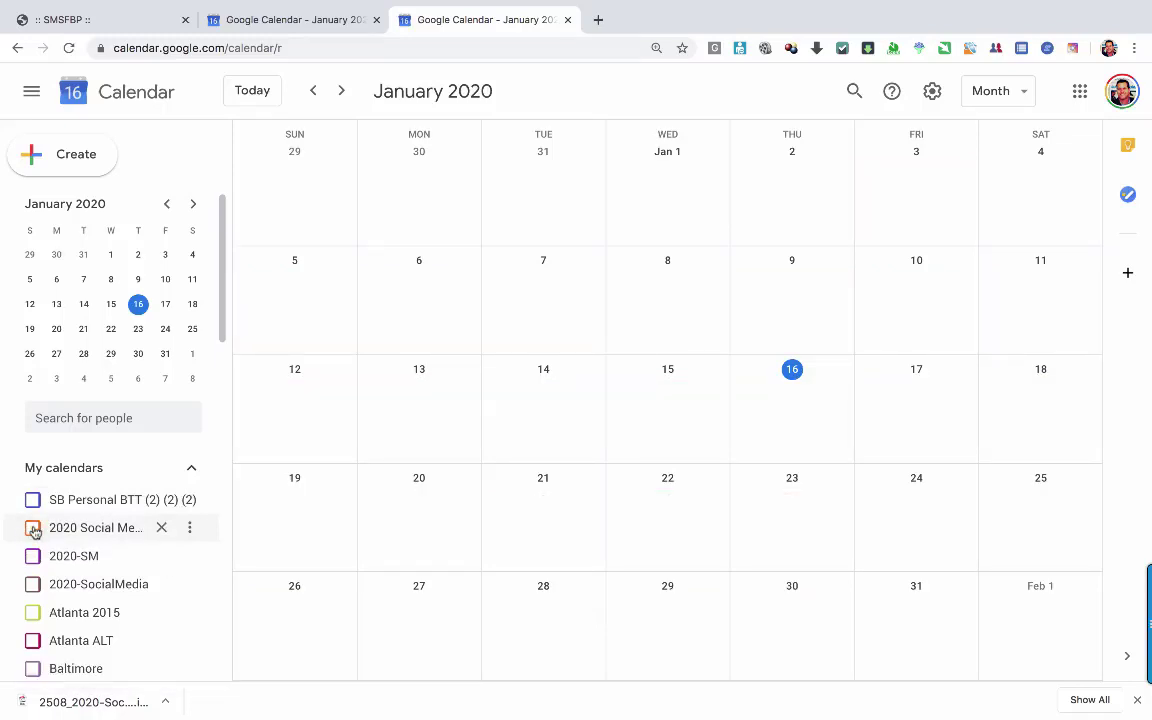
left_click(33, 500)
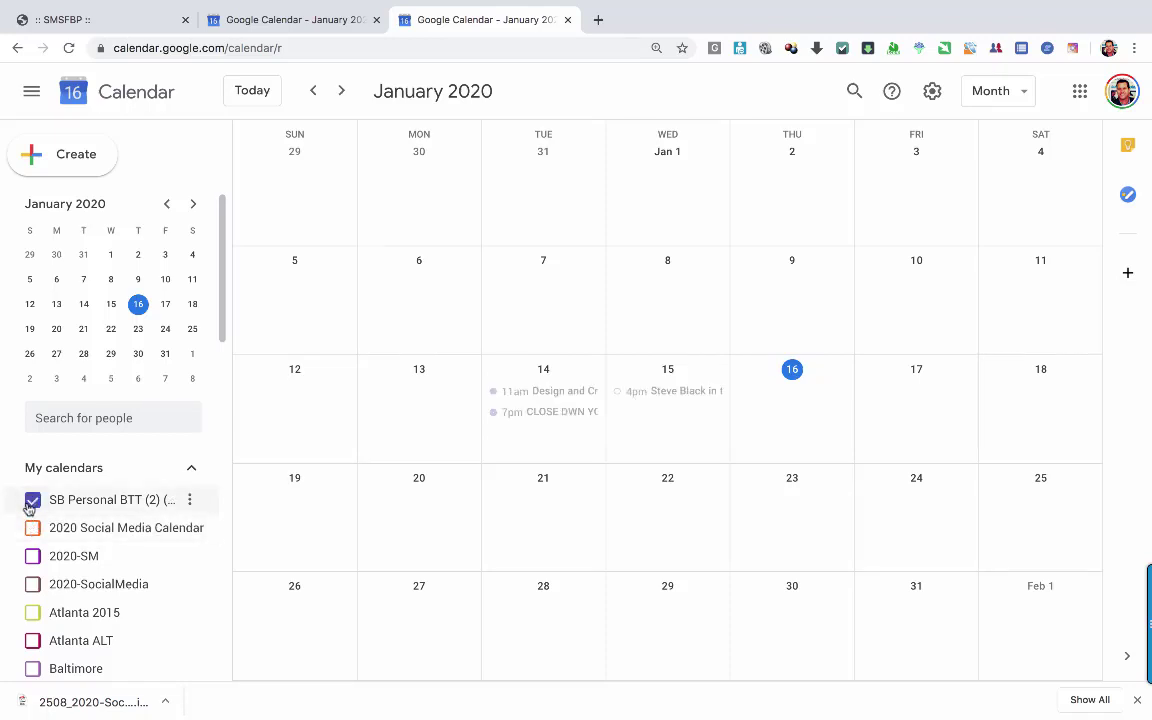
left_click(33, 502)
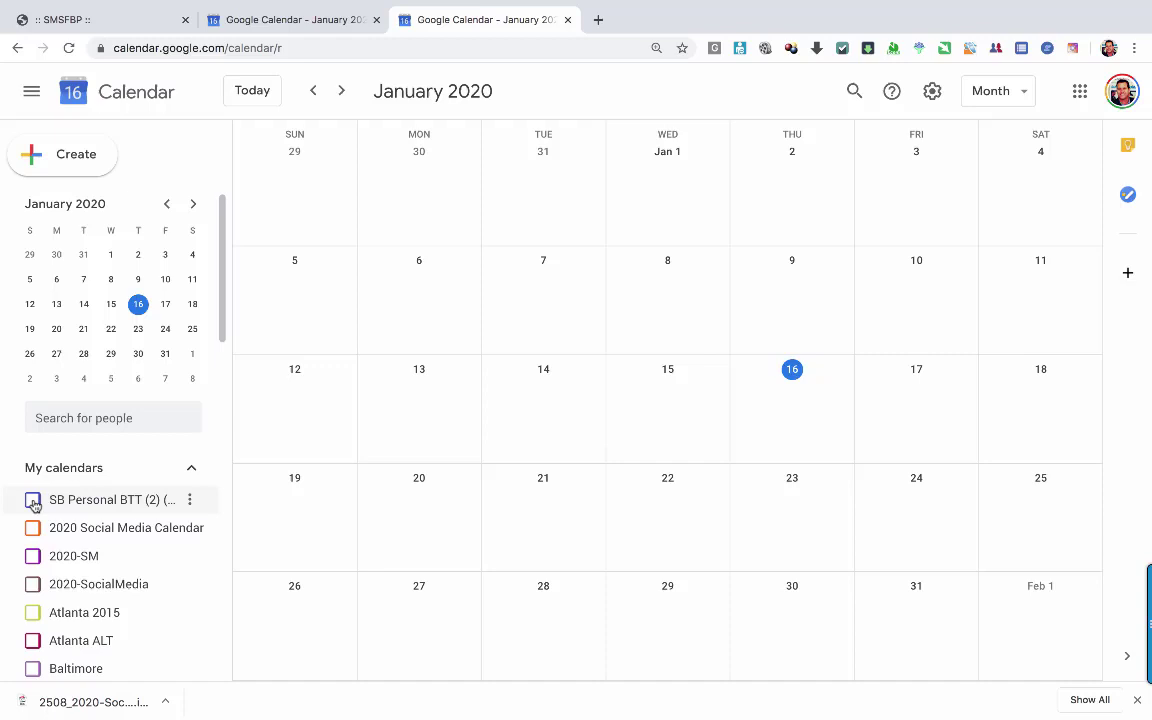
left_click(33, 502)
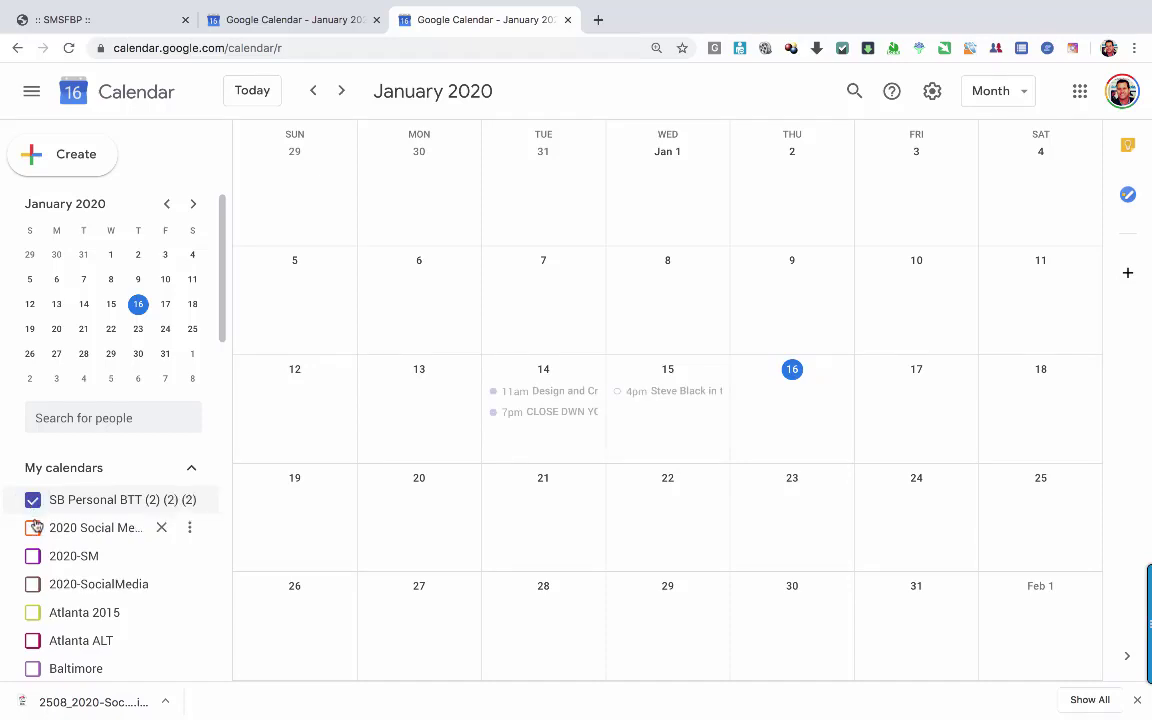
left_click(33, 528)
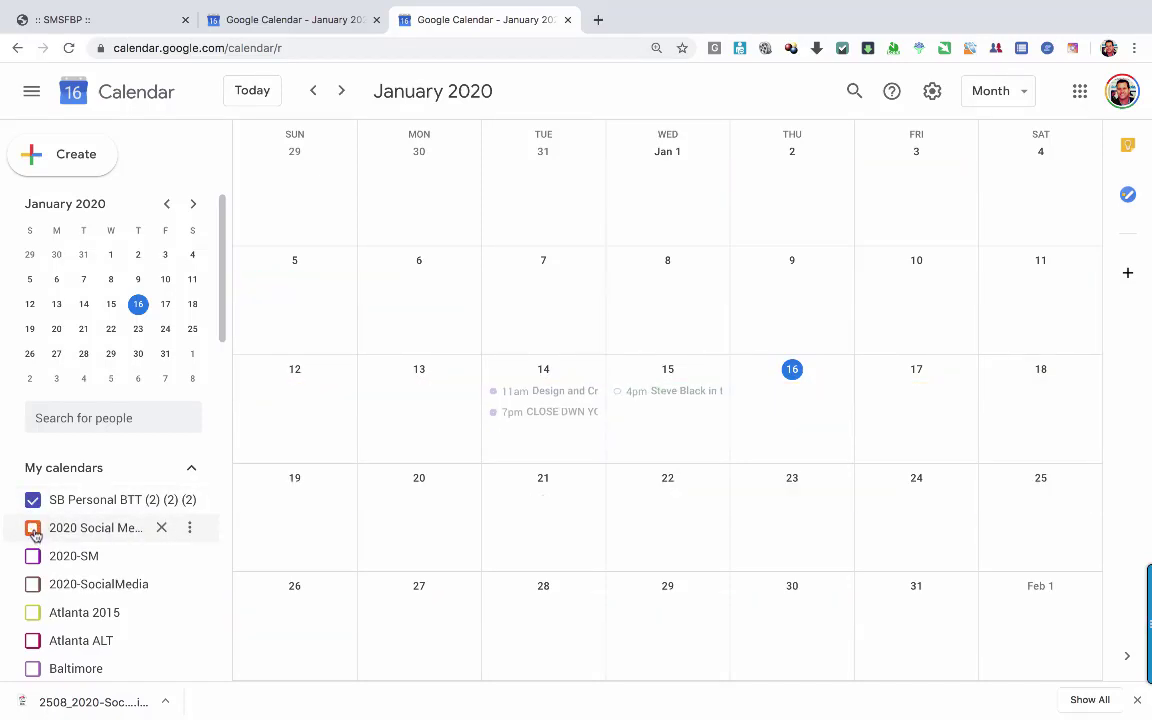
left_click(33, 500)
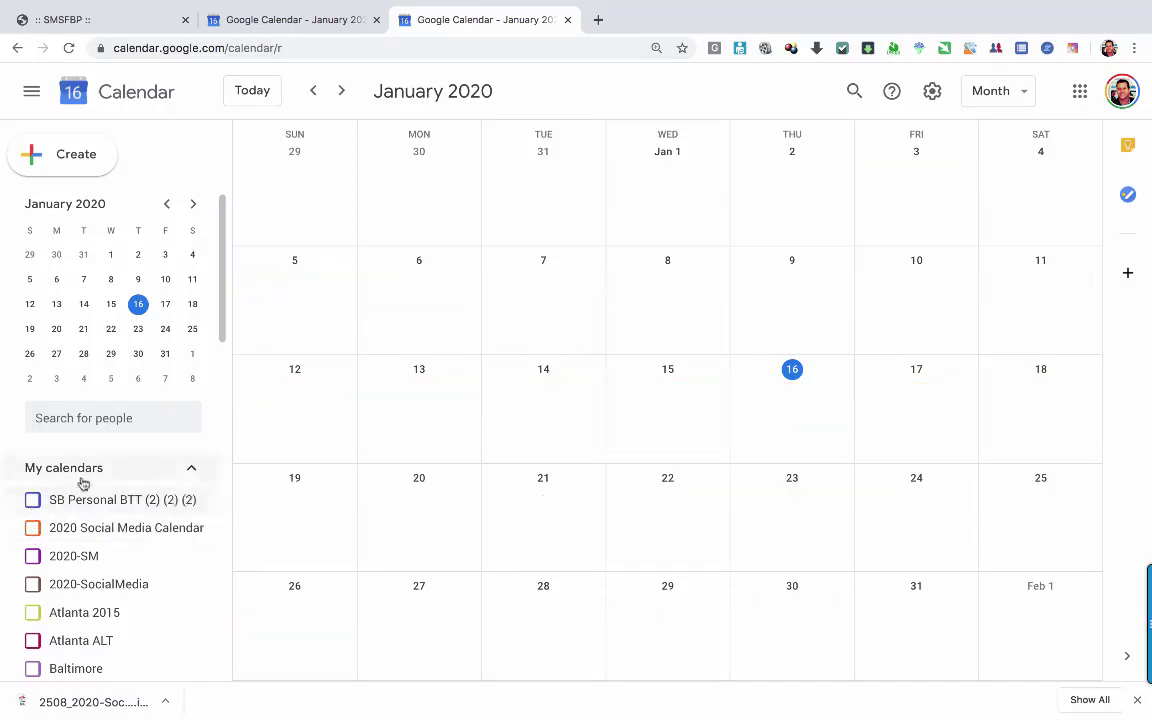
scroll(88, 494, "down", 5)
scroll(88, 494, "down", 3)
scroll(88, 494, "down", 3)
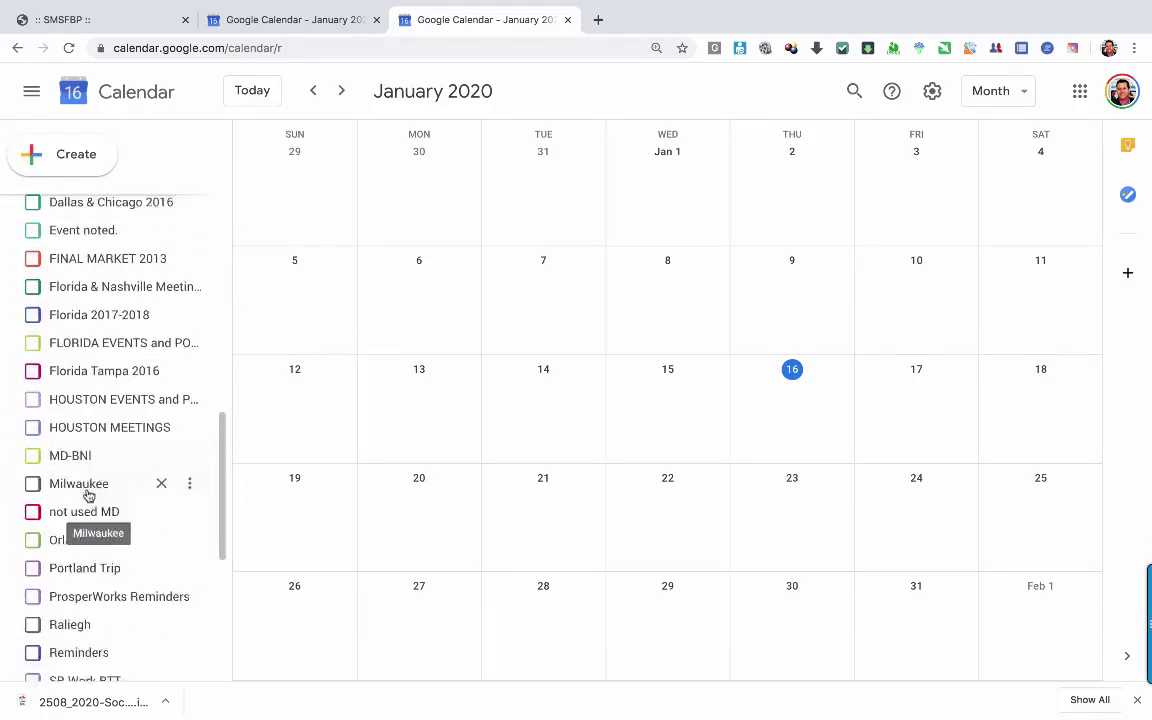
scroll(88, 494, "down", 4)
scroll(88, 494, "down", 2)
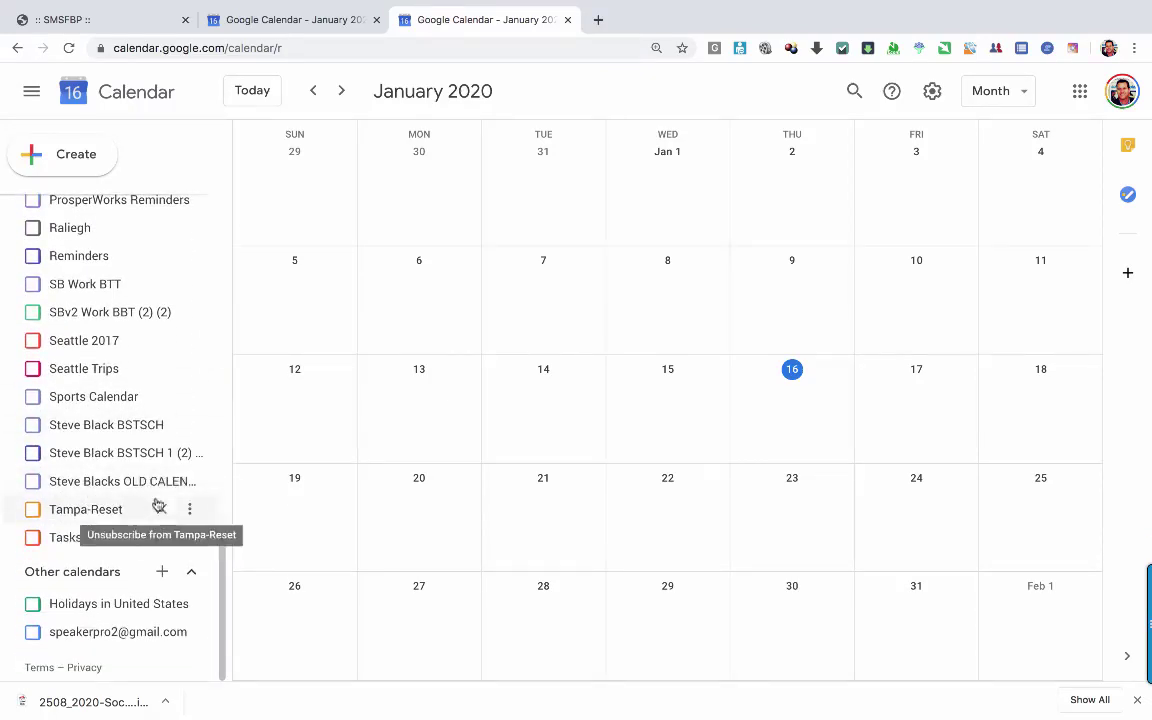
Step: Create a new calendar under Other calendars named 'Demo-Social Media 2020'
left_click(162, 573)
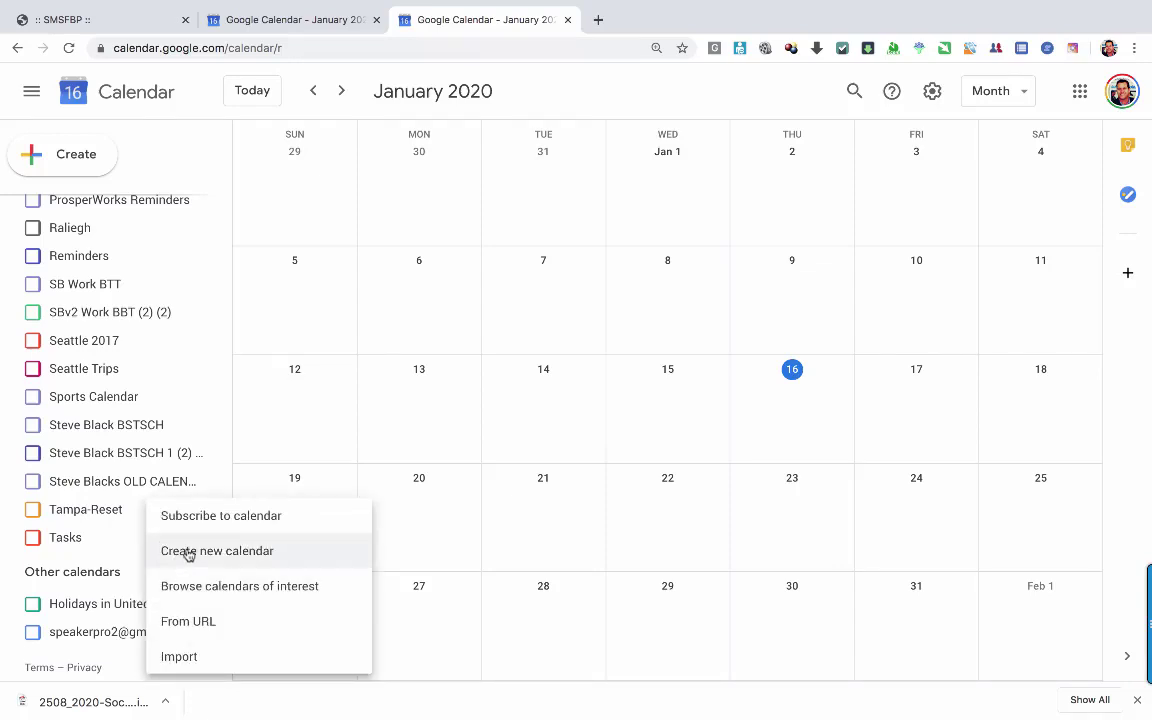
left_click(188, 553)
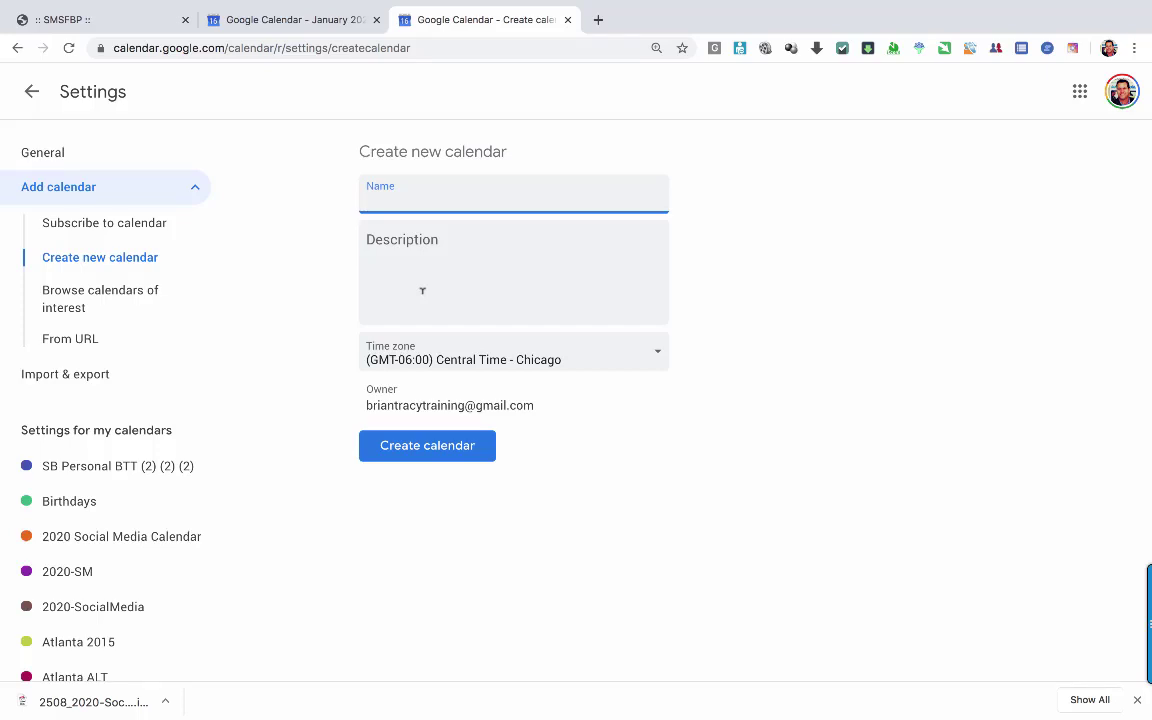
type("Demo")
type("-Social")
type(" Media ")
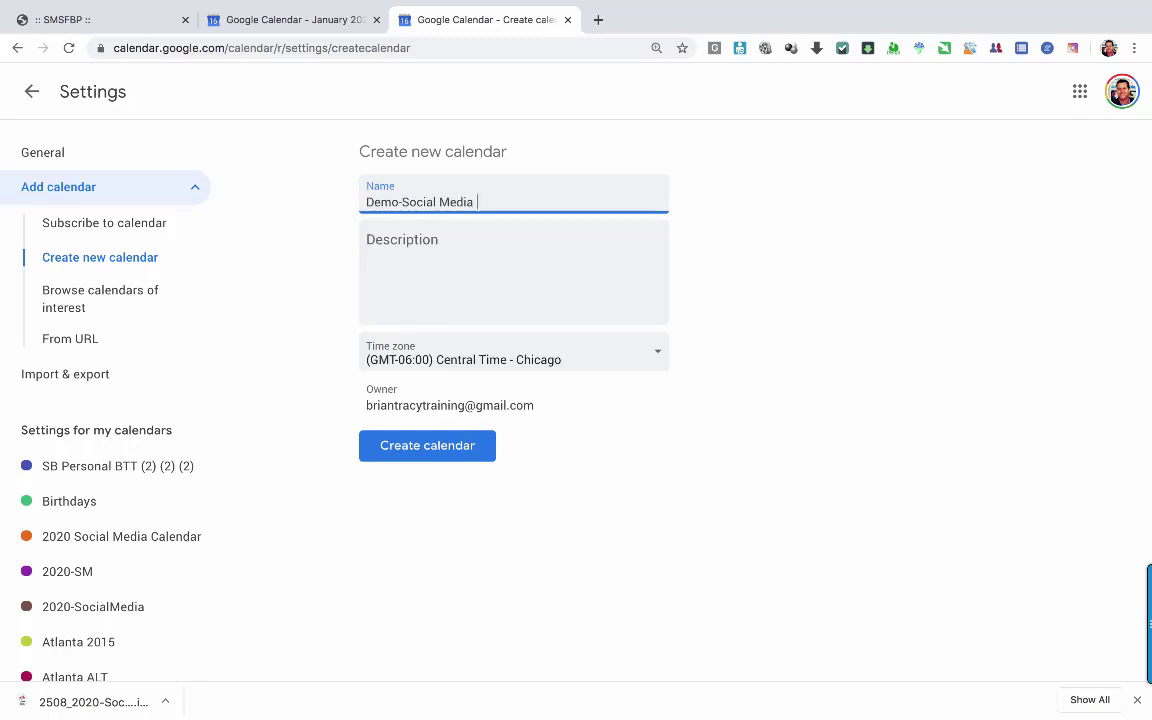
type("2020")
left_click(430, 277)
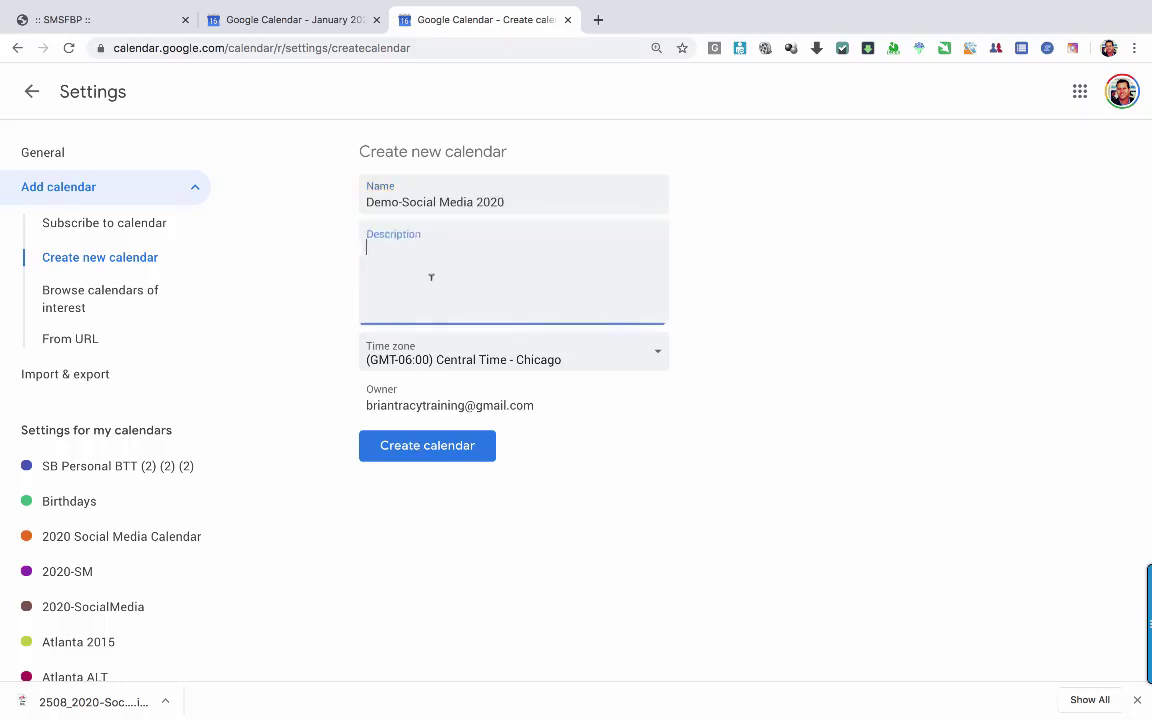
left_click(427, 444)
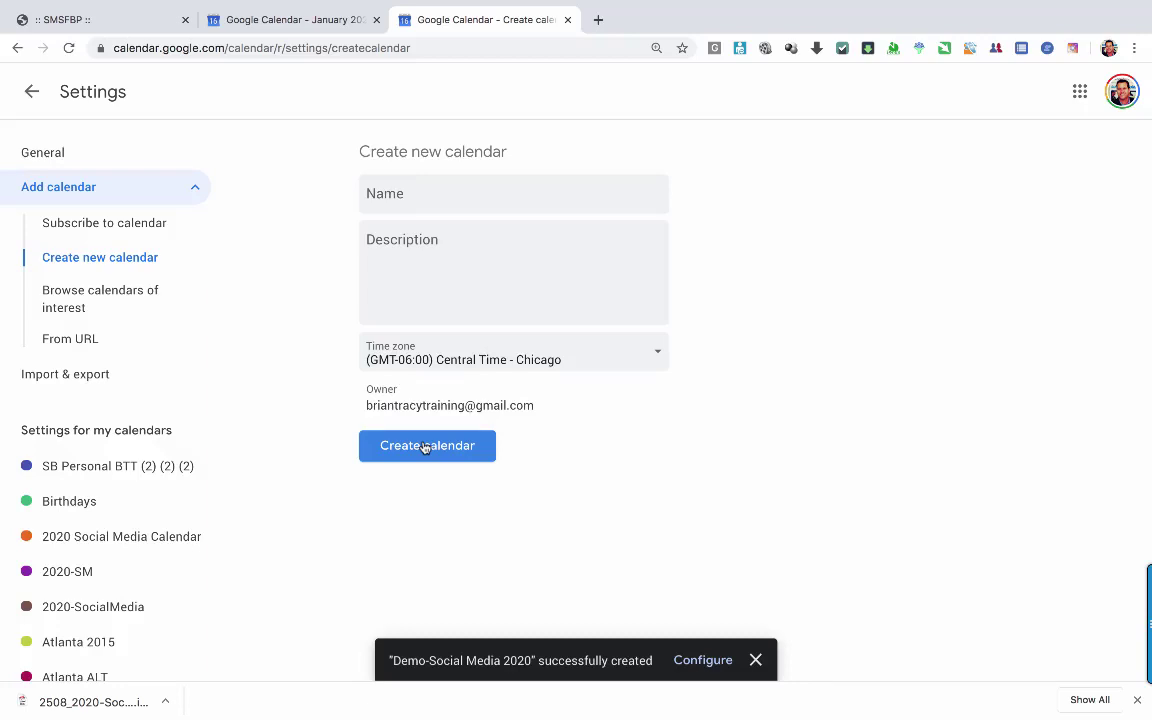
Step: Reload the Google Calendar settings page
scroll(118, 450, "down", 1)
scroll(118, 452, "down", 2)
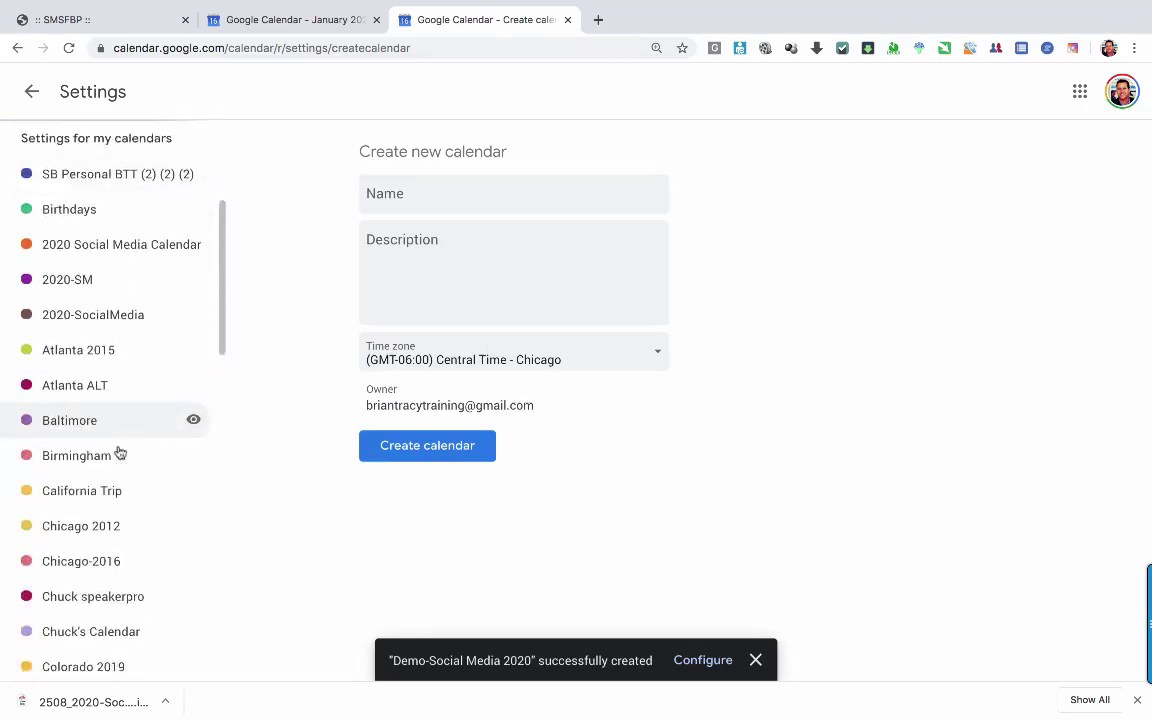
scroll(118, 452, "down", 3)
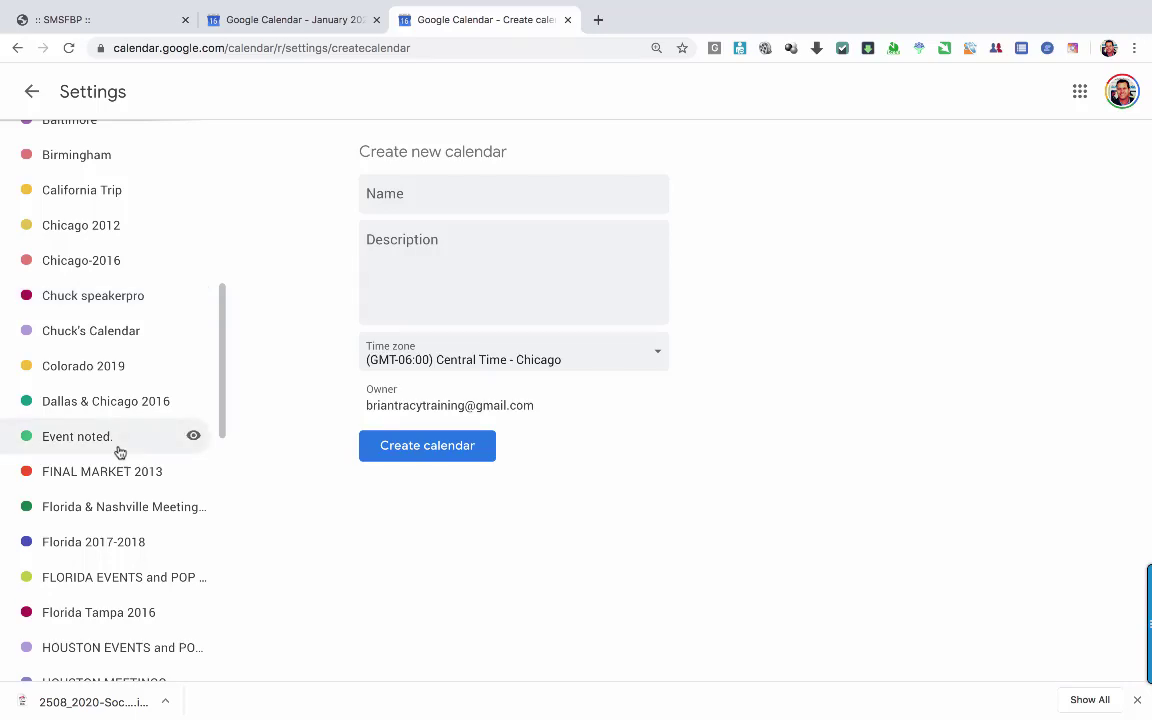
scroll(118, 450, "up", 3)
left_click(308, 48)
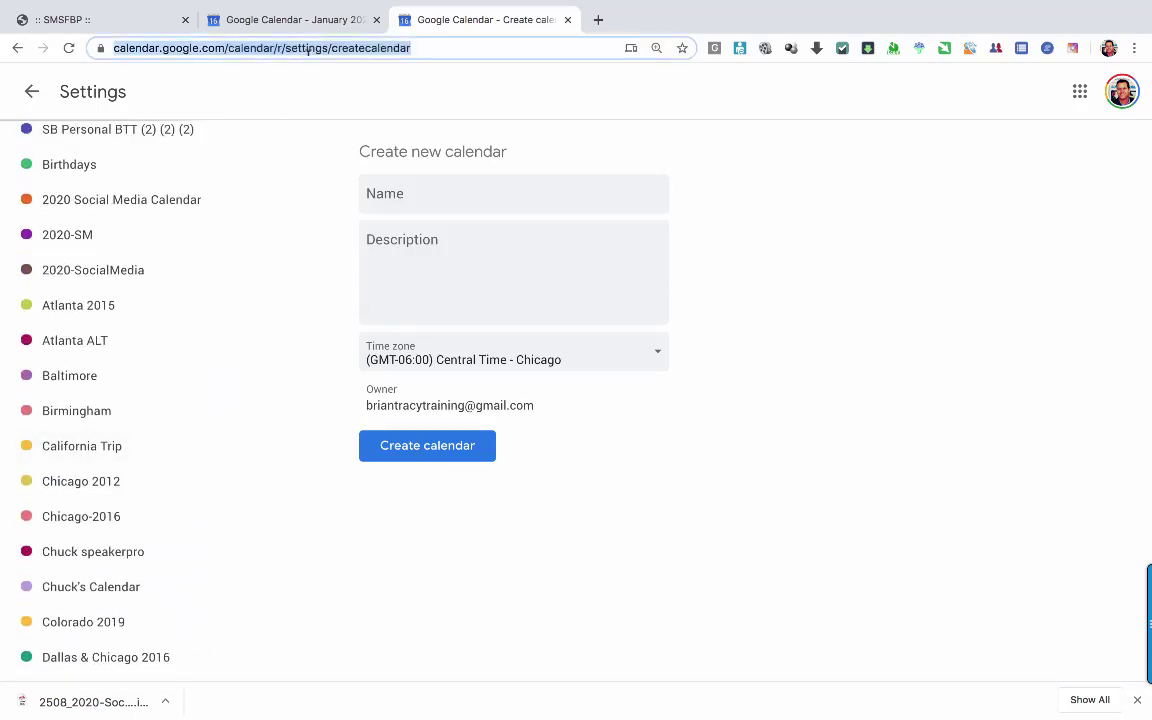
key("Return")
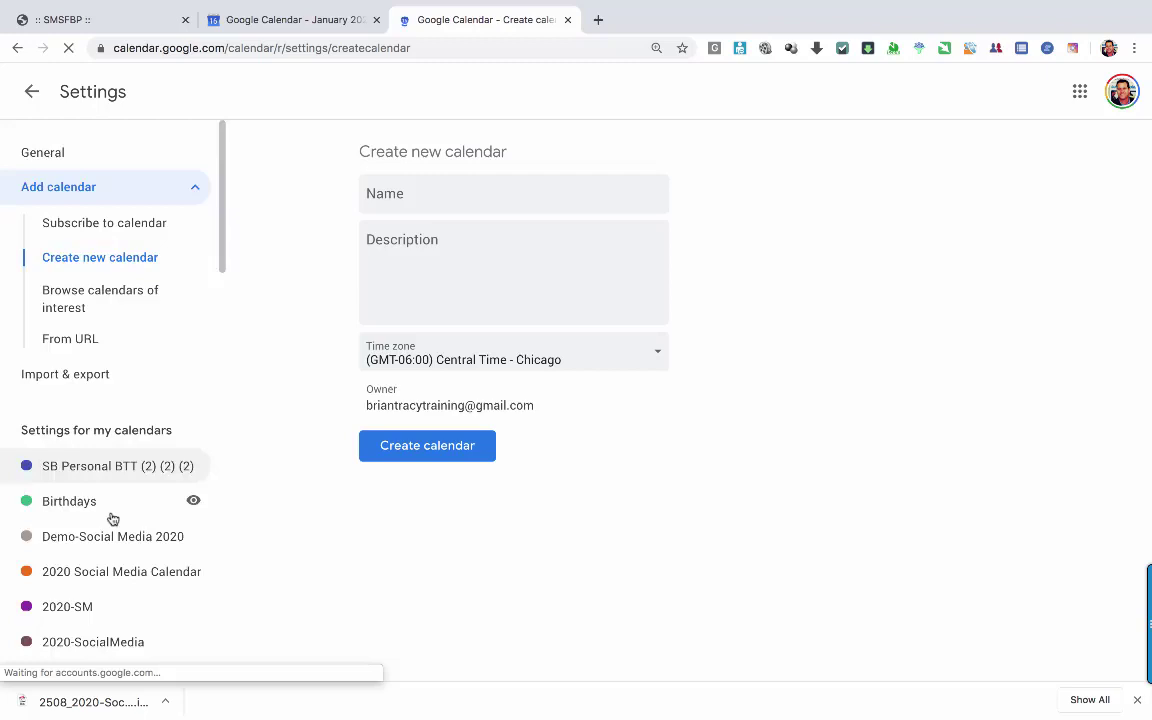
Step: Scroll the settings sidebar to confirm Demo-Social Media 2020 is listed under My calendars
scroll(113, 519, "down", 1)
scroll(113, 519, "down", 1)
scroll(113, 519, "down", 2)
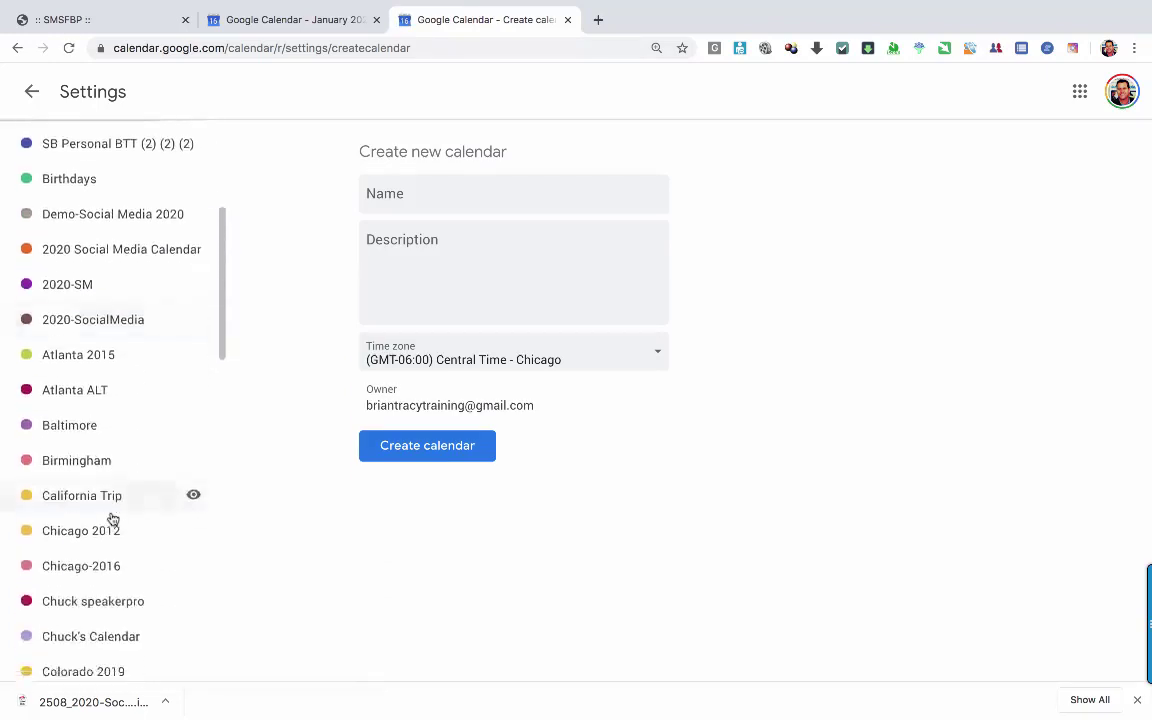
scroll(113, 519, "down", 3)
scroll(113, 519, "down", 1)
scroll(113, 519, "down", 1)
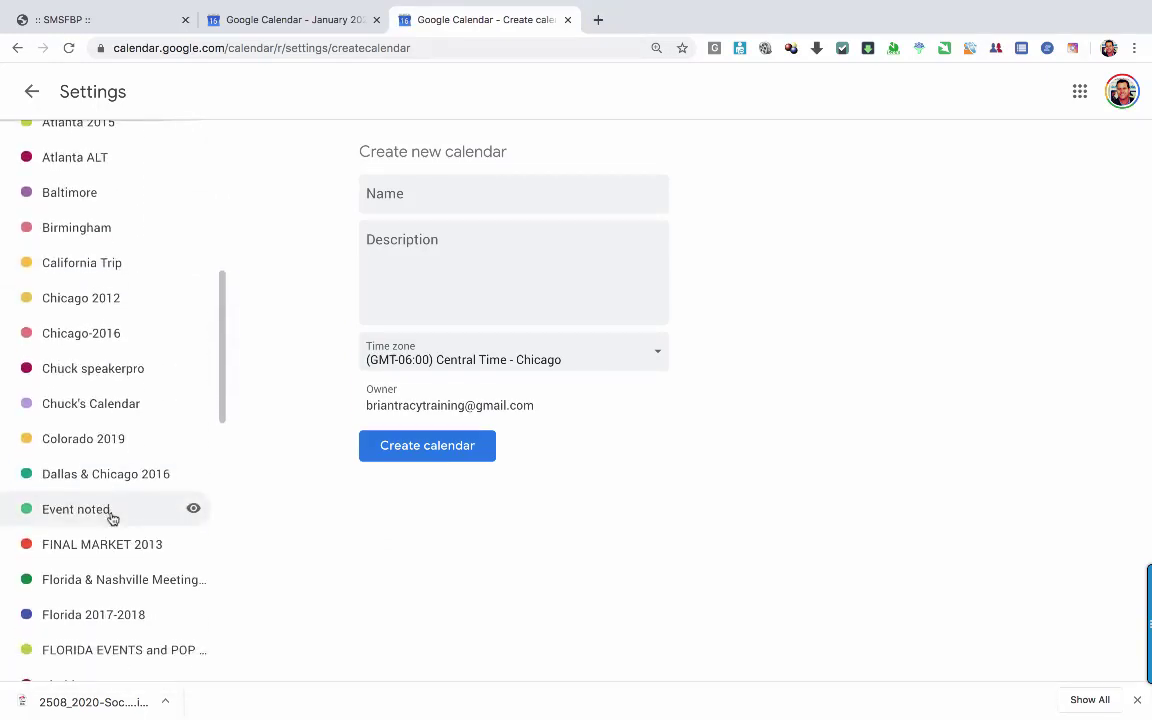
scroll(113, 519, "down", 1)
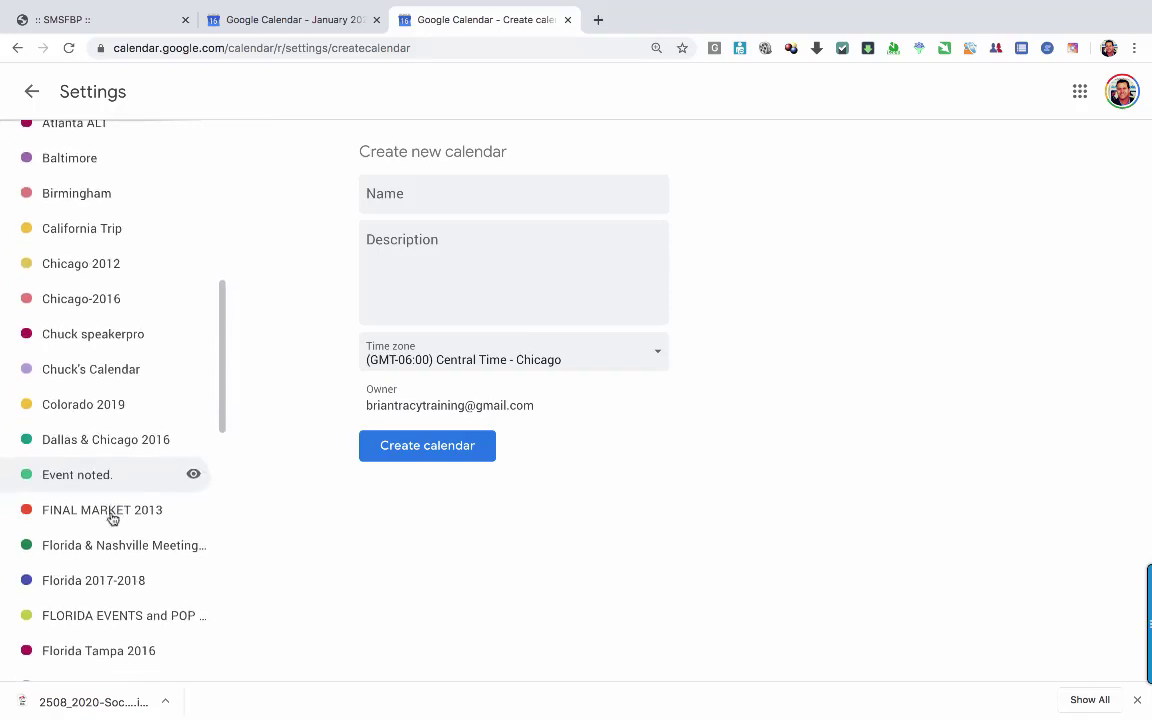
scroll(113, 519, "up", 2)
scroll(113, 519, "up", 5)
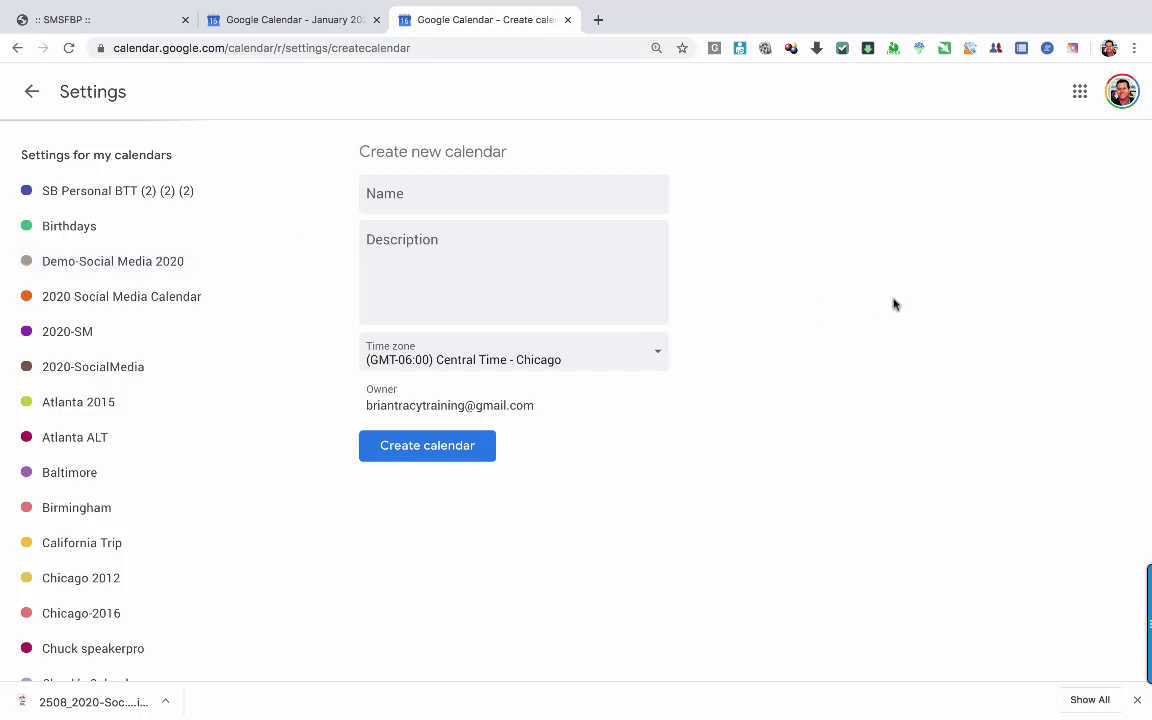
Step: Open Import & export settings with Add to calendar set to Demo-Social Media 2020
left_click(29, 93)
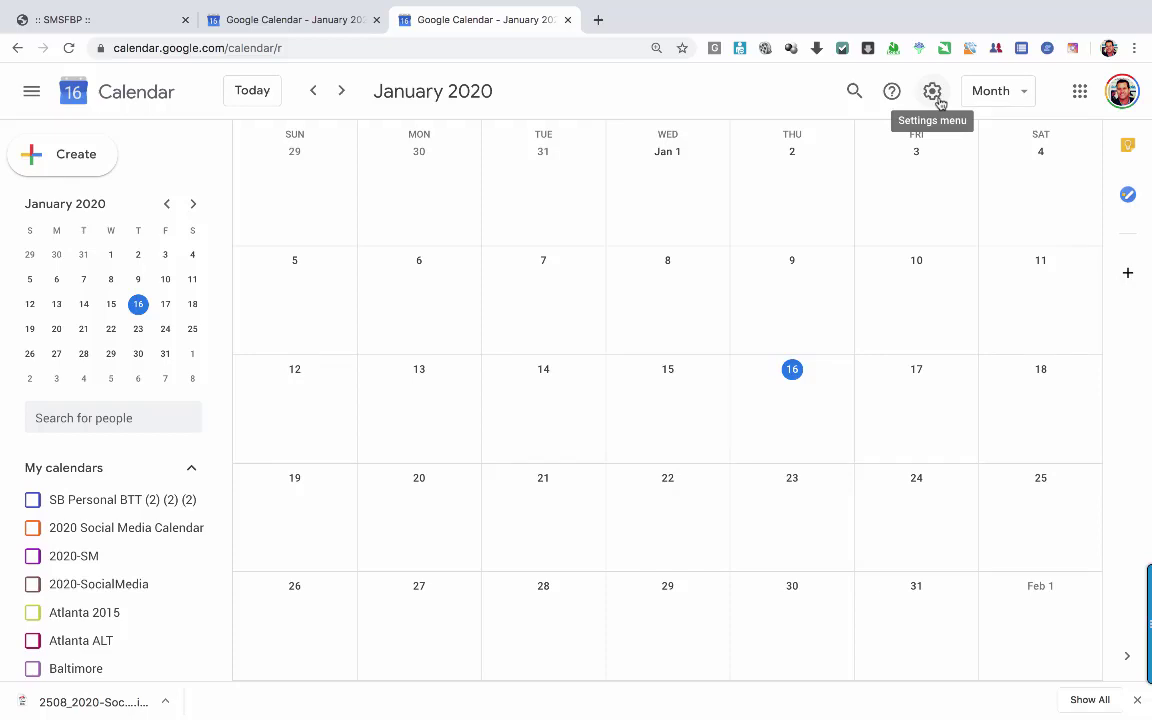
left_click(939, 103)
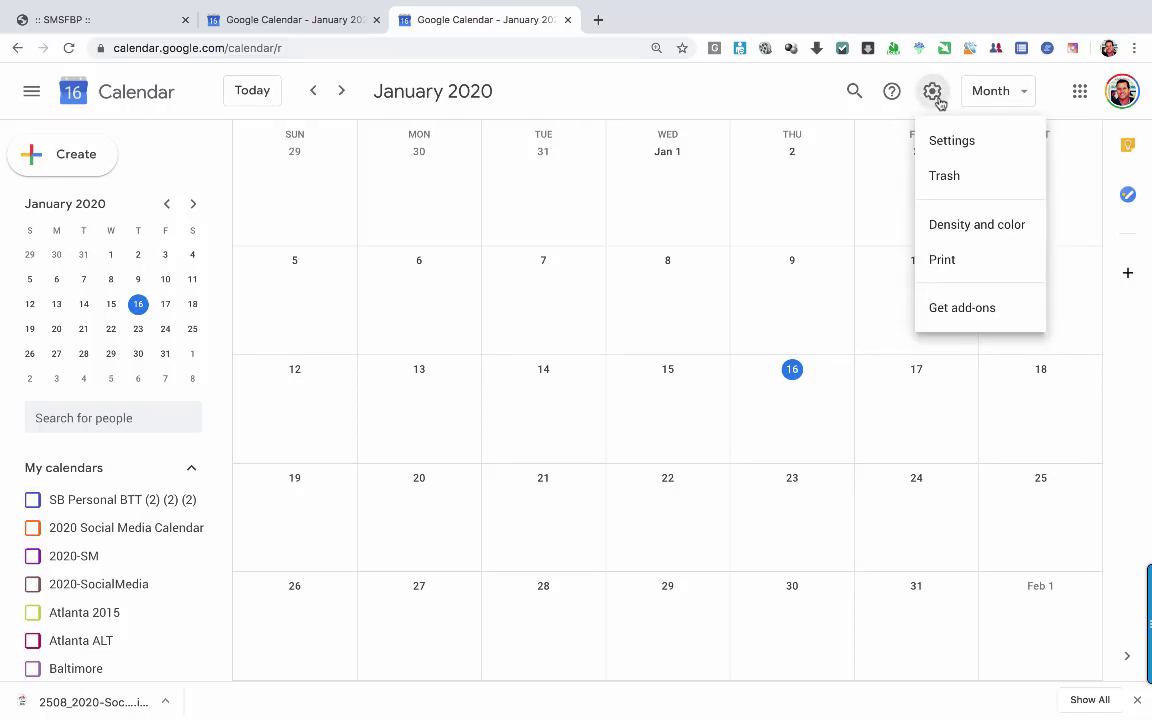
left_click(945, 146)
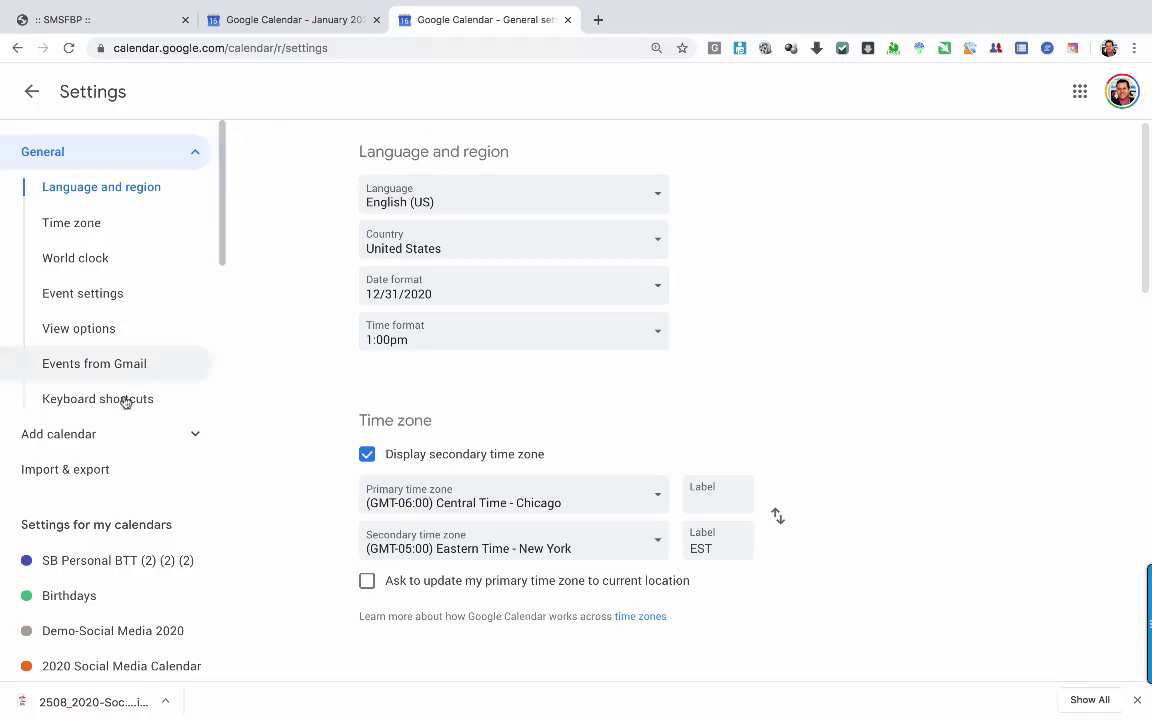
left_click(90, 474)
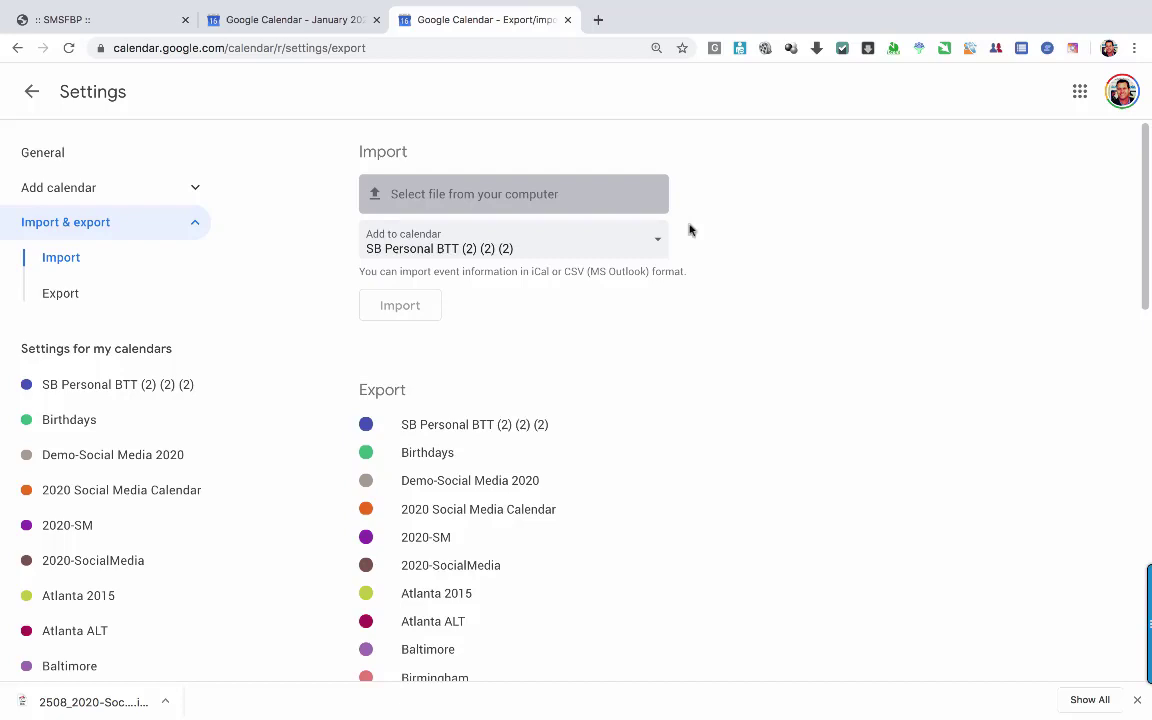
left_click(520, 250)
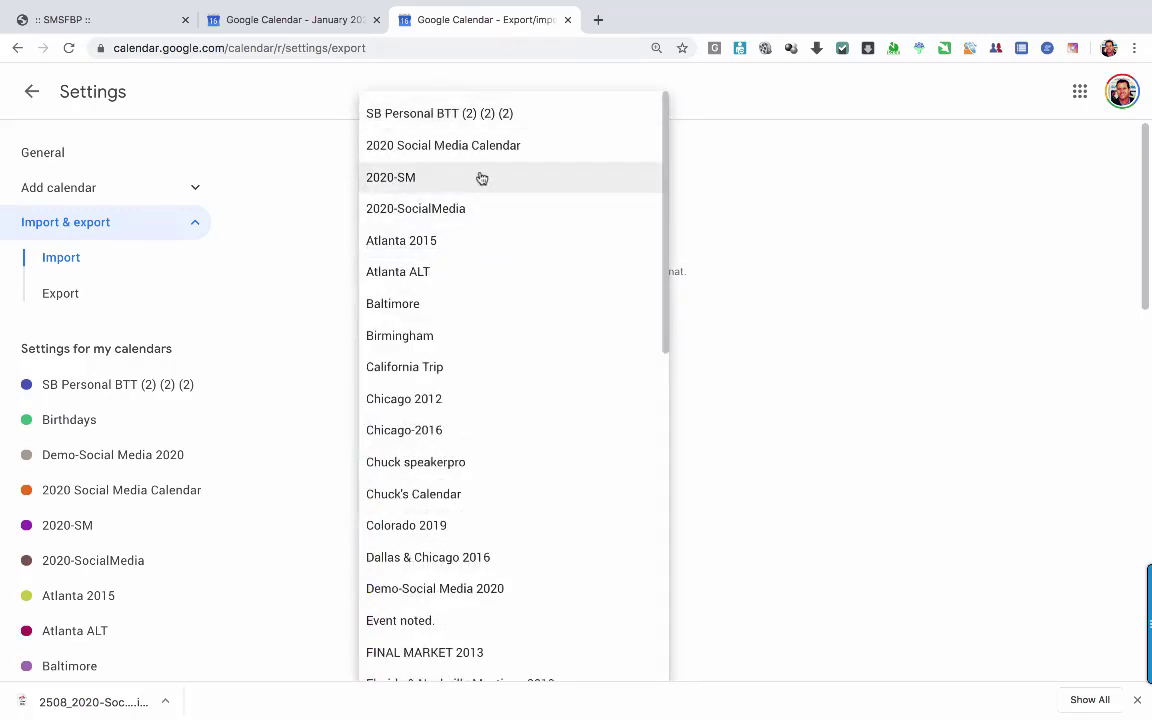
left_click(430, 590)
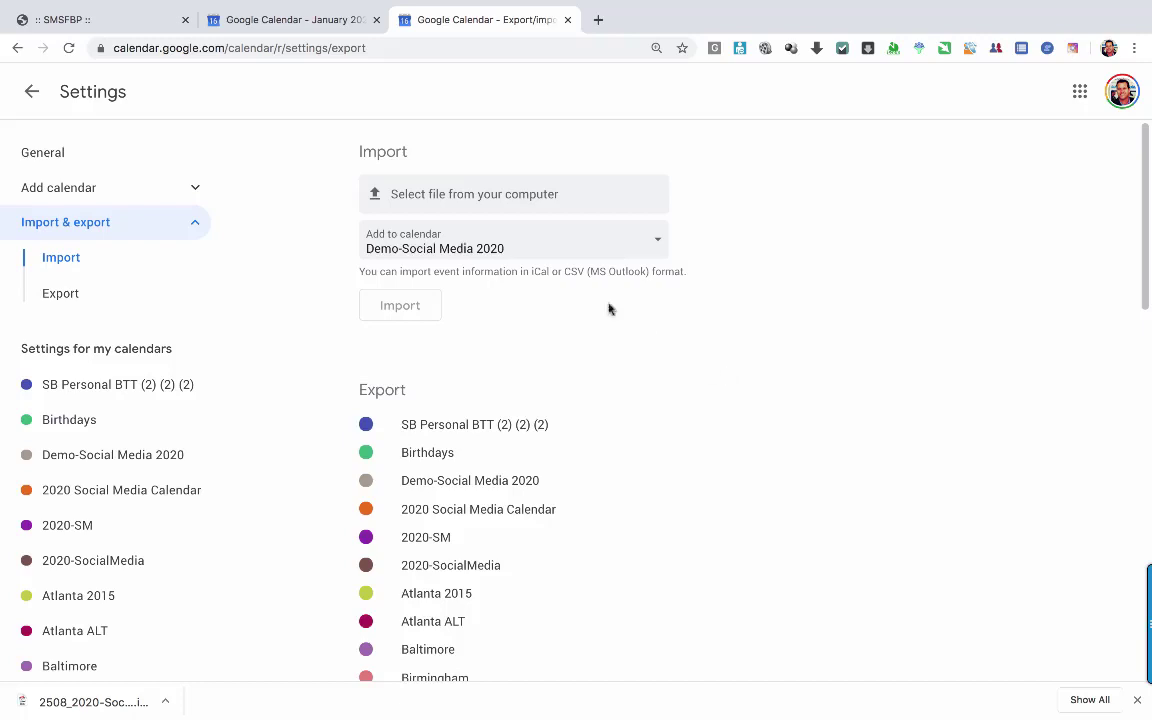
left_click(468, 200)
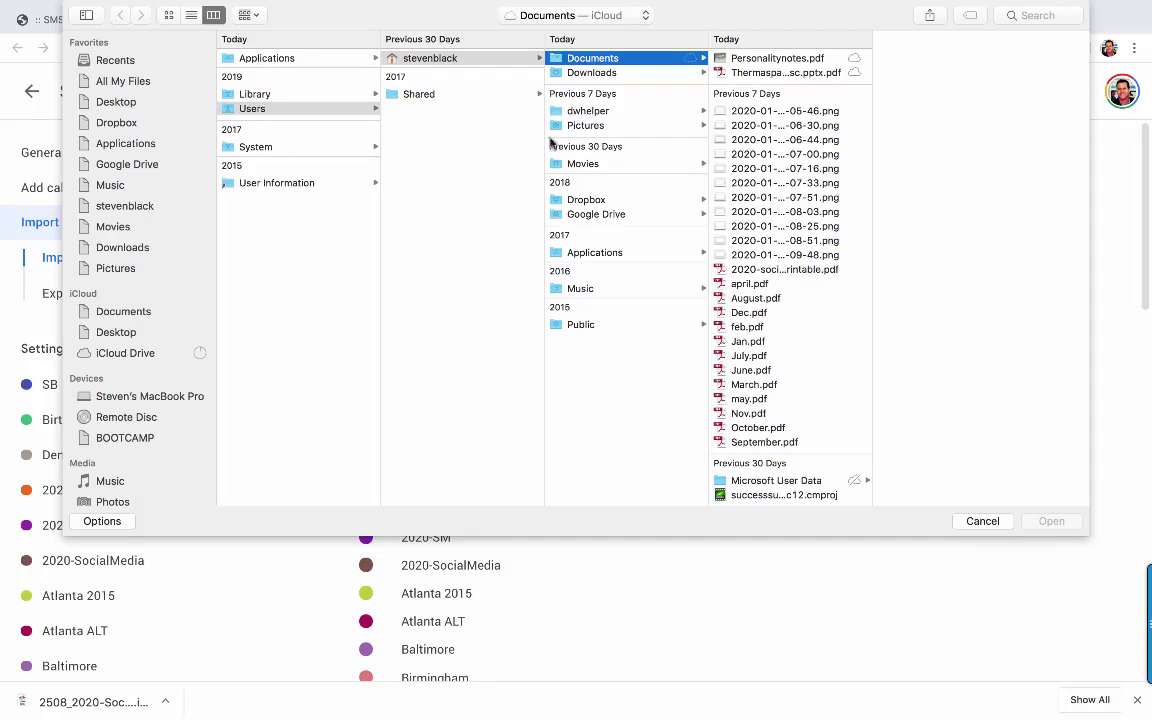
Step: Import the downloaded social media .ics file, adding 374 events to Demo-Social Media 2020
left_click(600, 73)
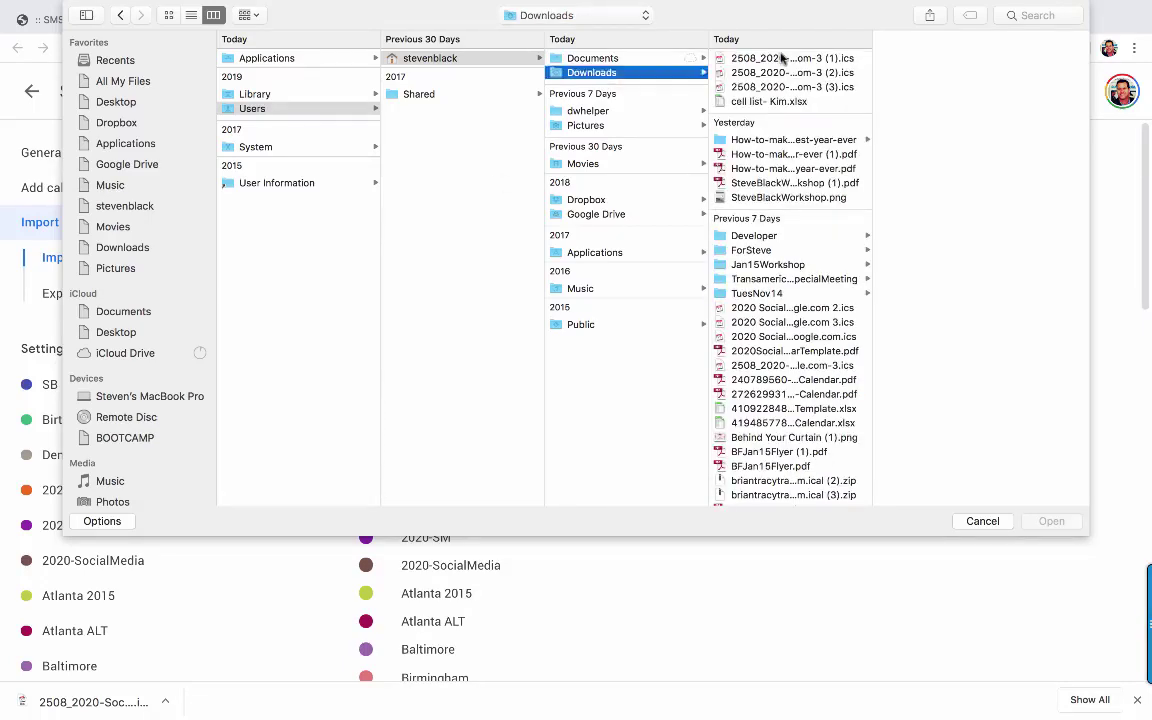
left_click(783, 58)
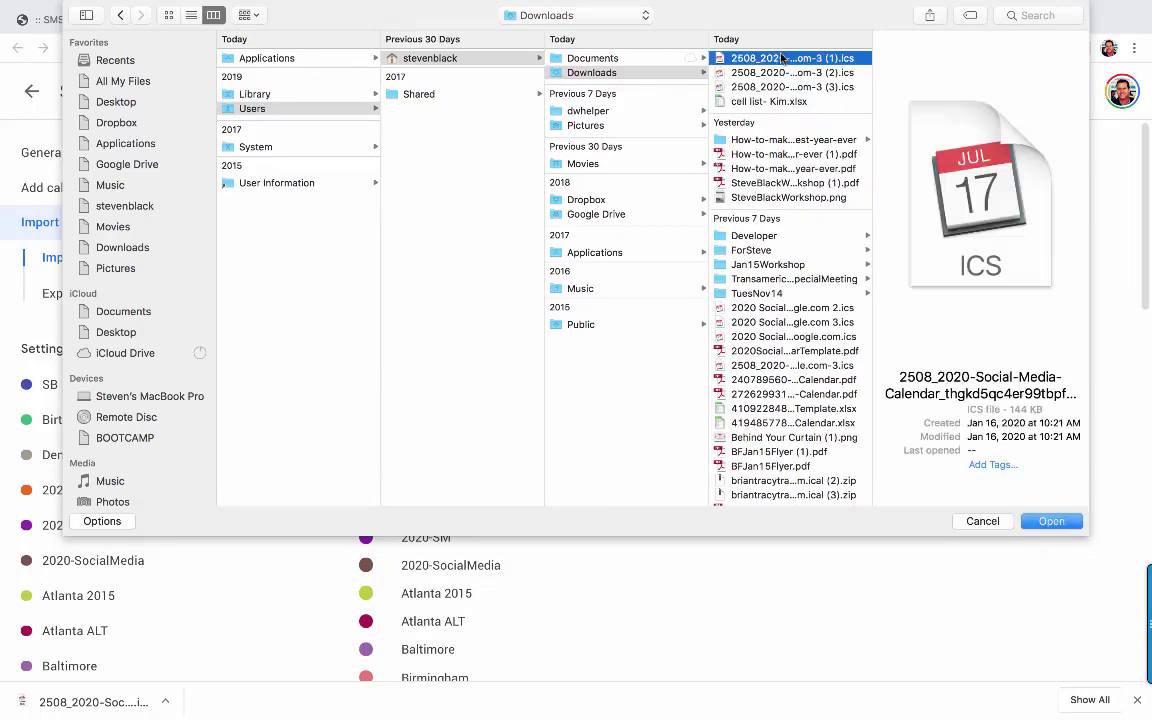
left_click(1049, 521)
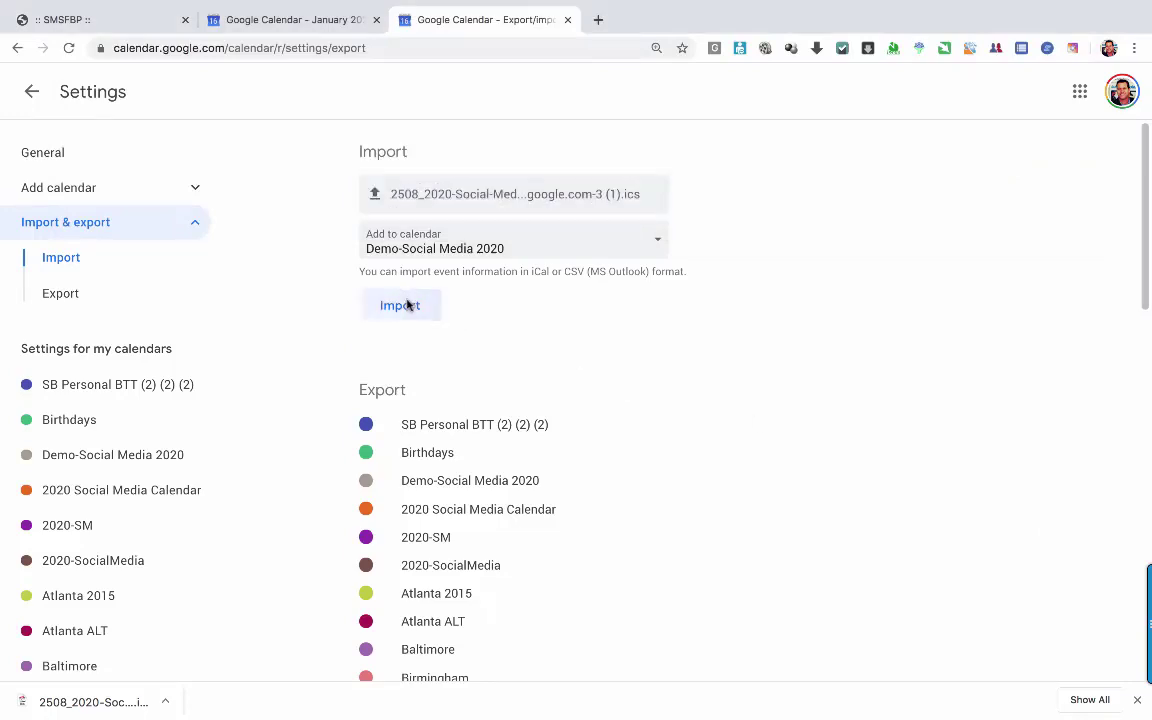
left_click(400, 305)
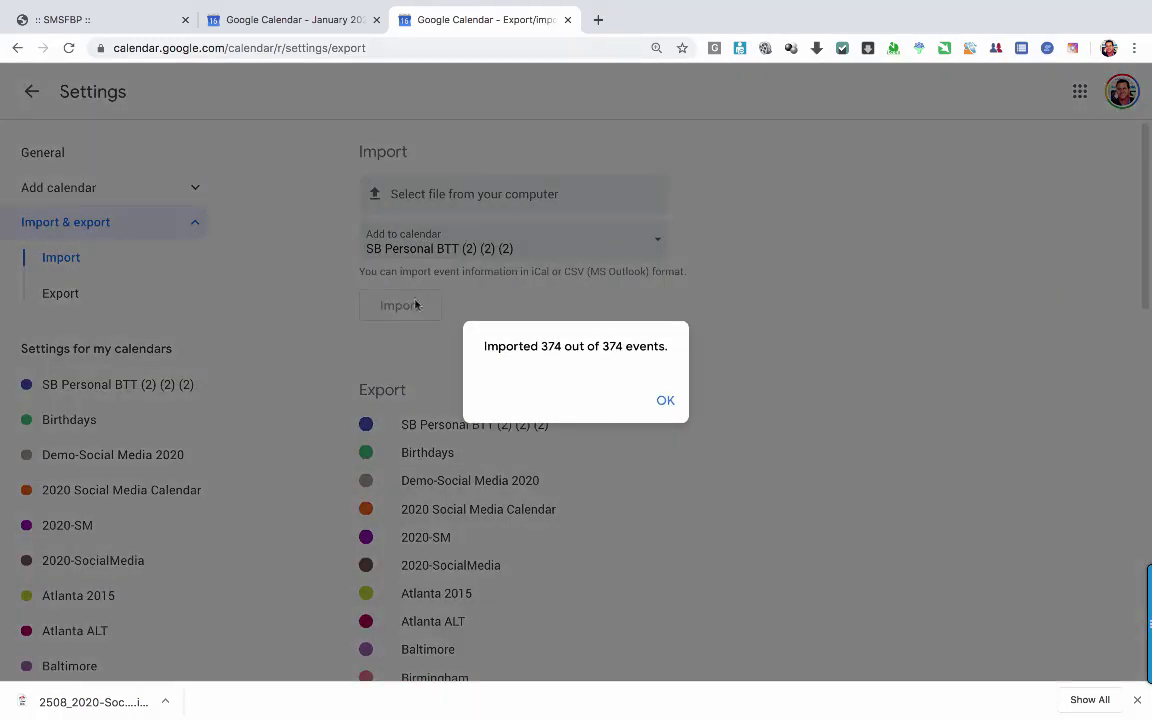
left_click(663, 402)
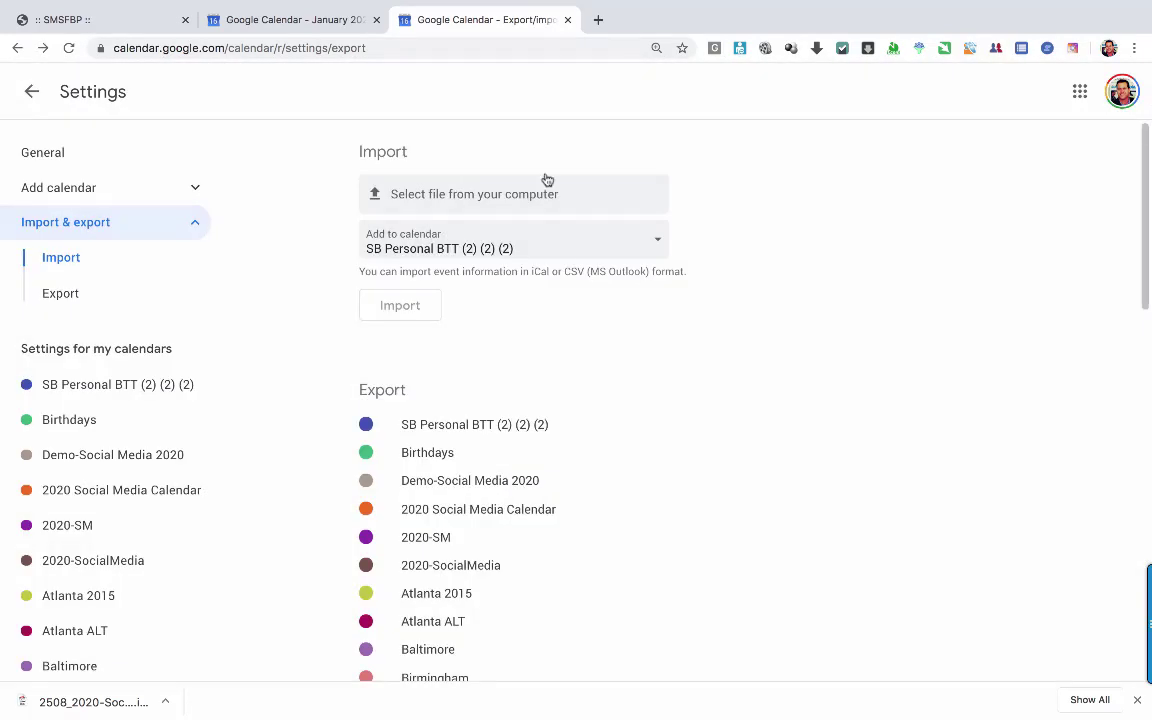
Step: Hide the old 2020 Social Media Calendar, reload, and advance the month view to February 2020
left_click(328, 20)
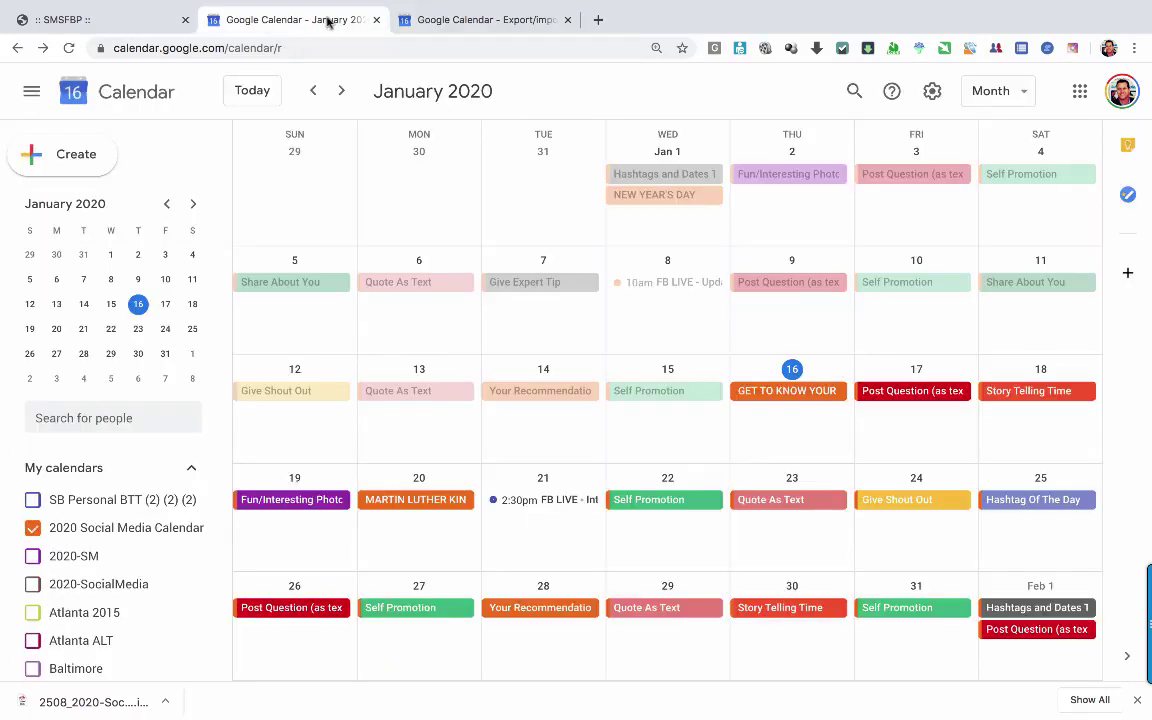
left_click(145, 516)
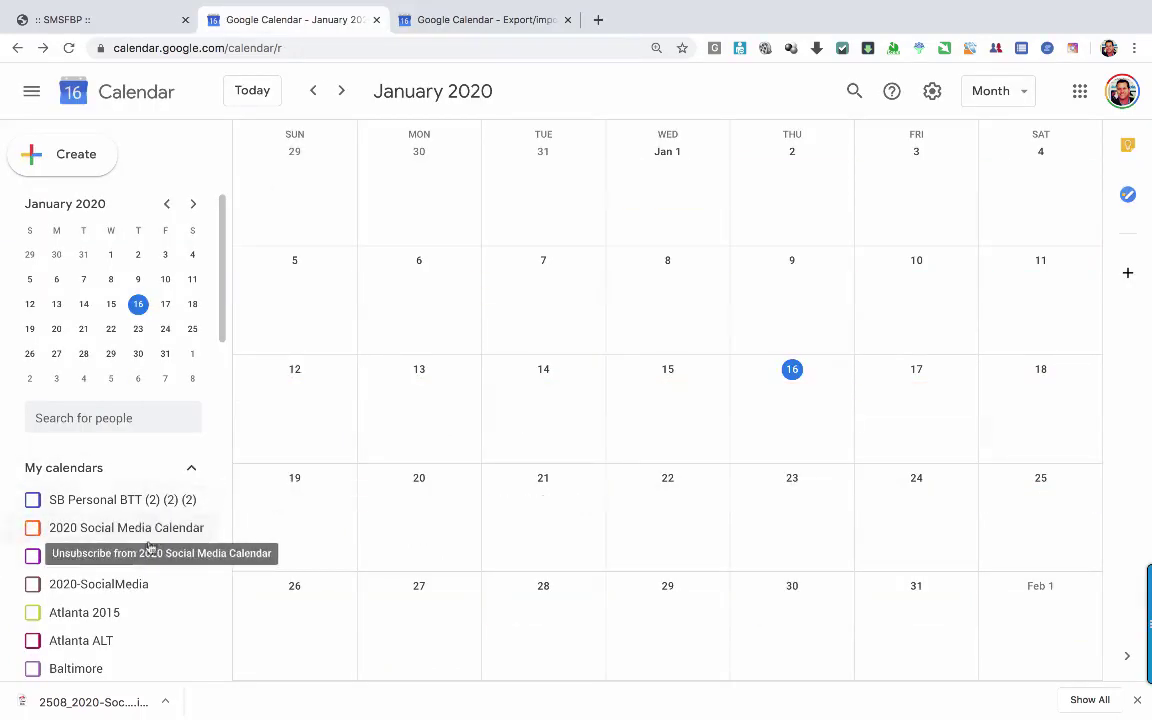
left_click(200, 49)
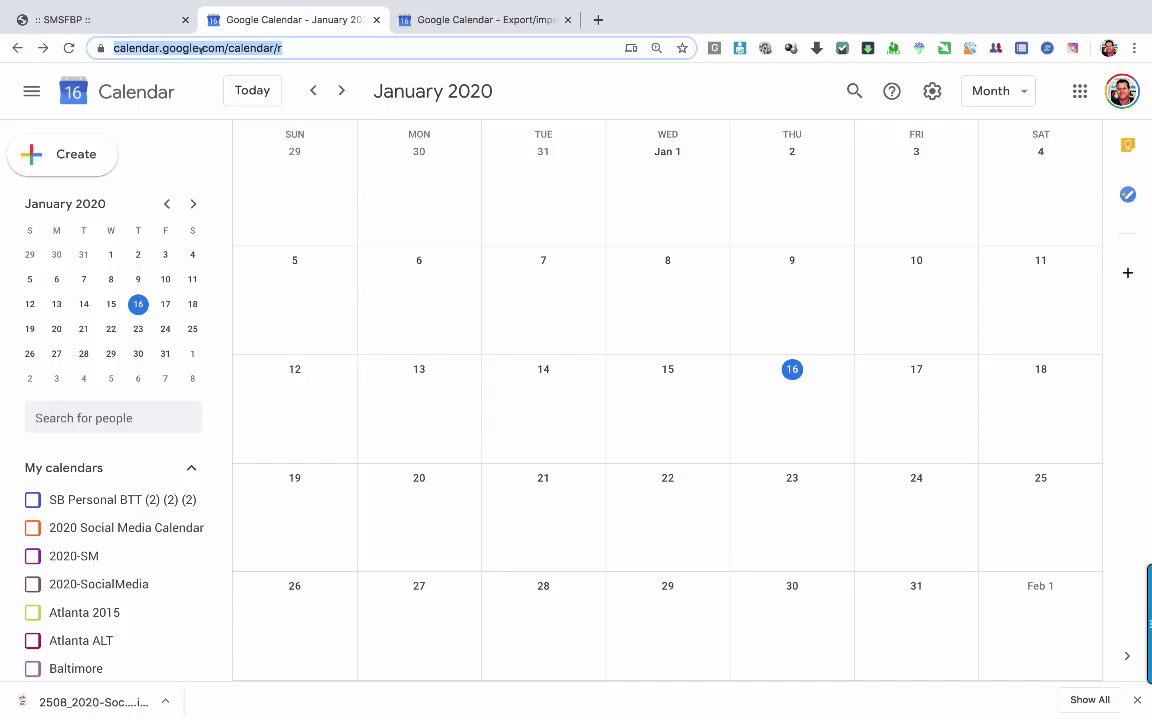
key("Return")
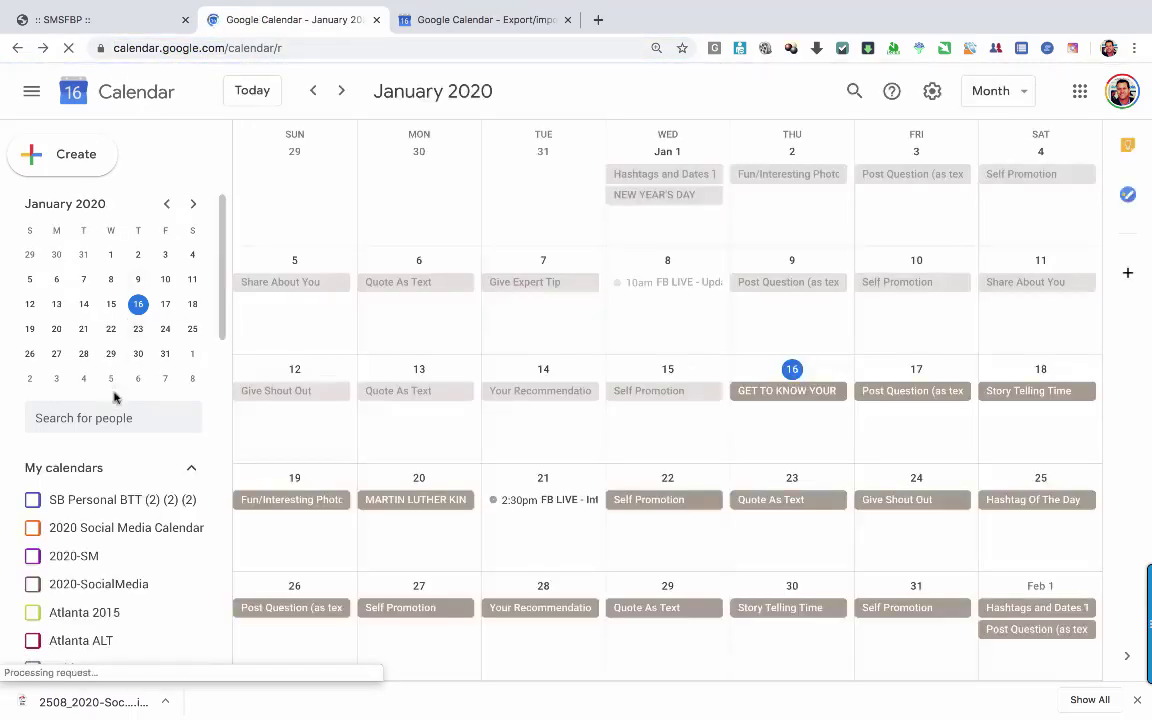
scroll(155, 478, "down", 1)
scroll(150, 485, "down", 3)
scroll(148, 490, "down", 4)
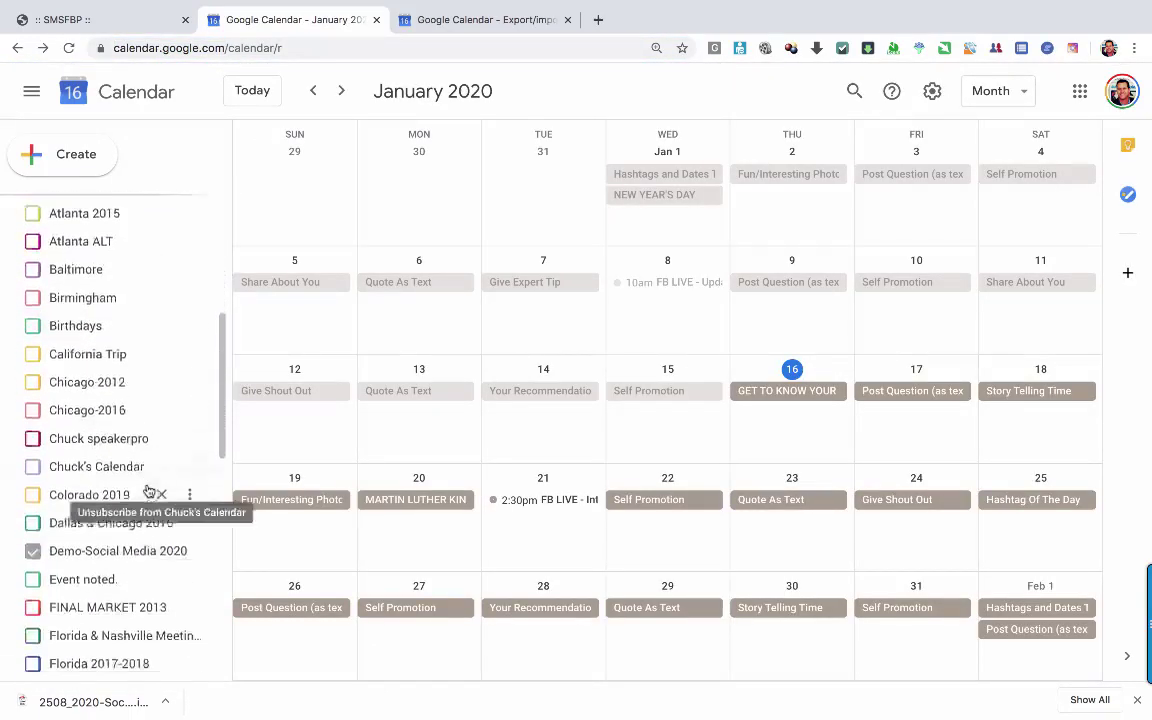
scroll(148, 490, "down", 2)
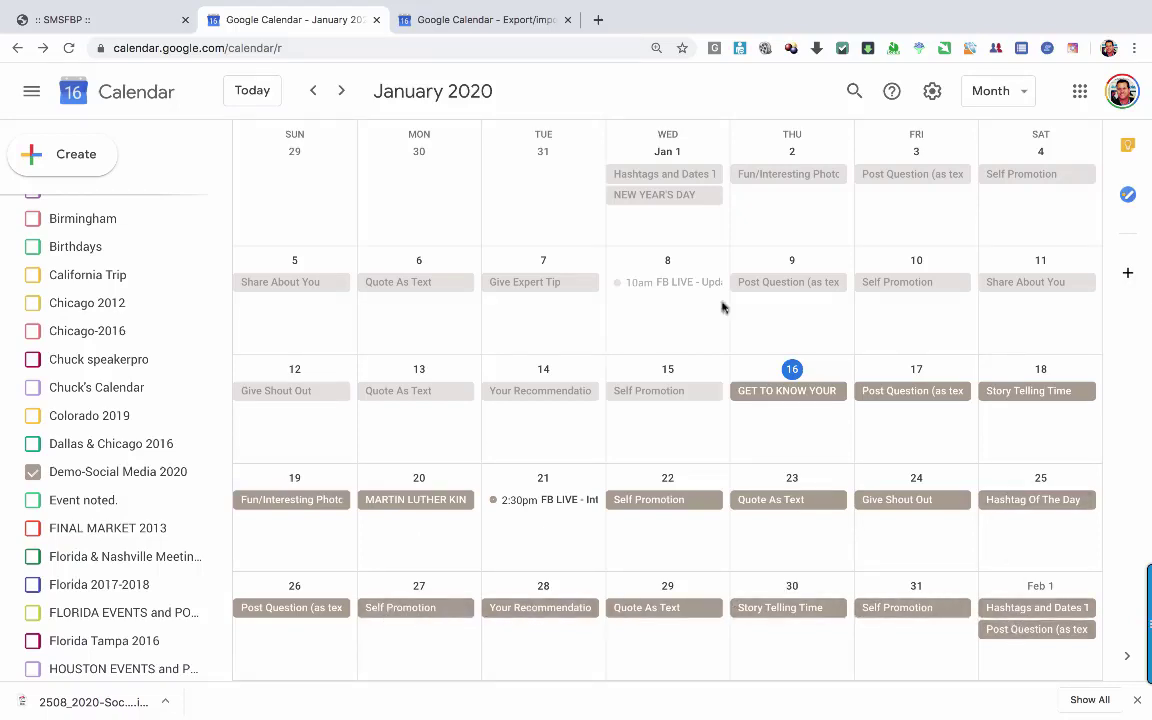
left_click(341, 91)
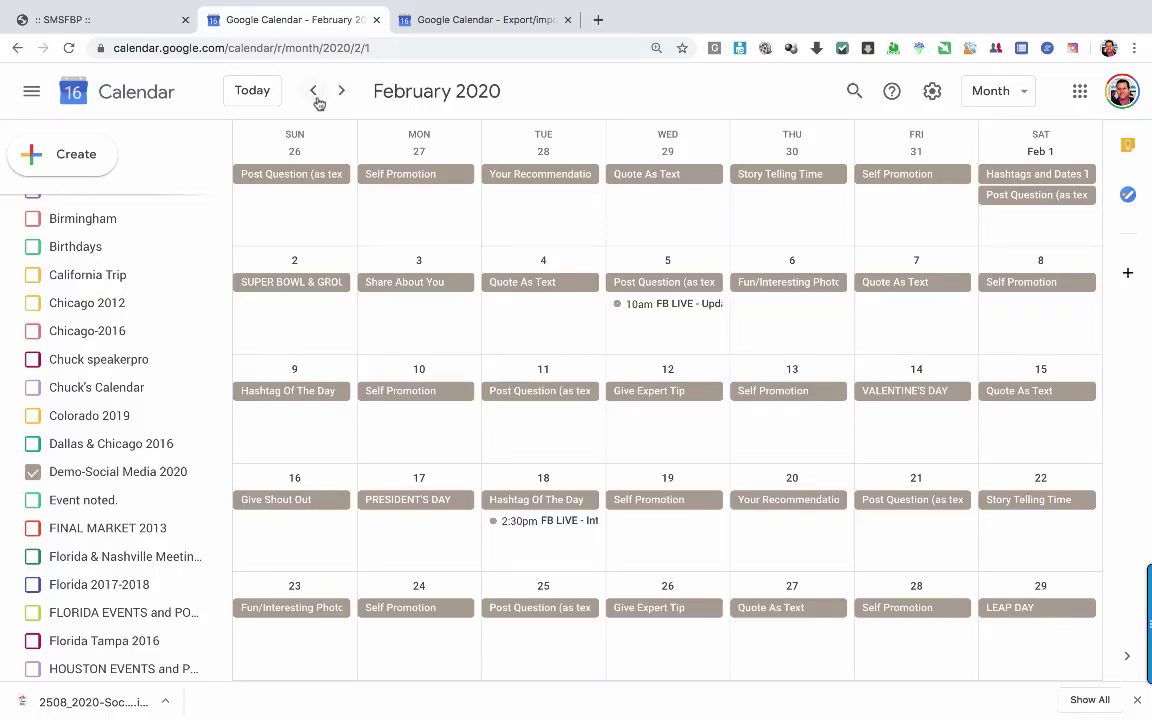
Step: Back in January 2020, read the prompts of GET TO KNOW YOUR CUSTOMERS DAY, Post Question and Story Telling Time
left_click(315, 98)
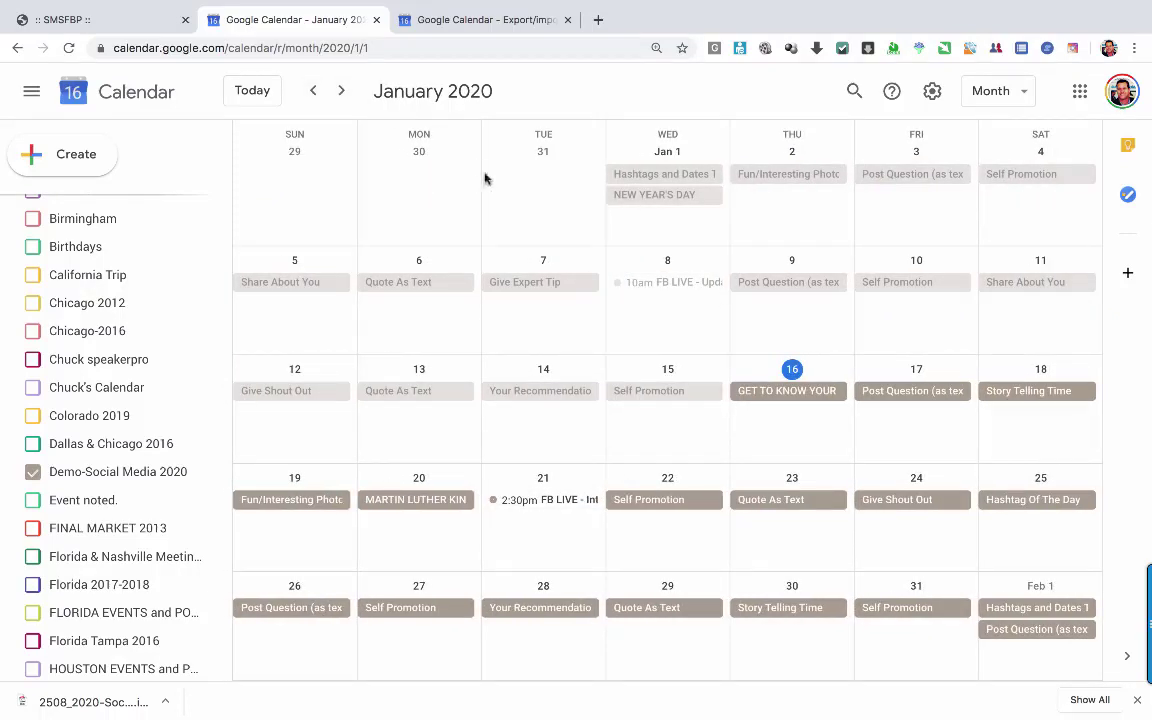
left_click(802, 399)
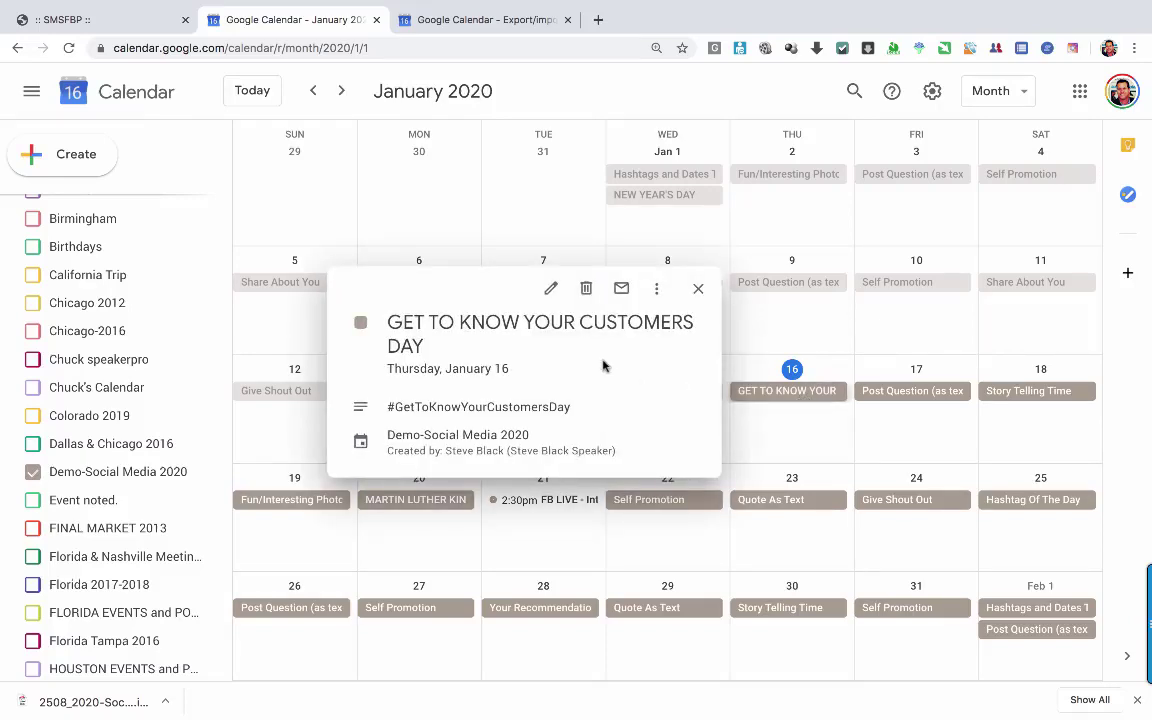
left_click(698, 288)
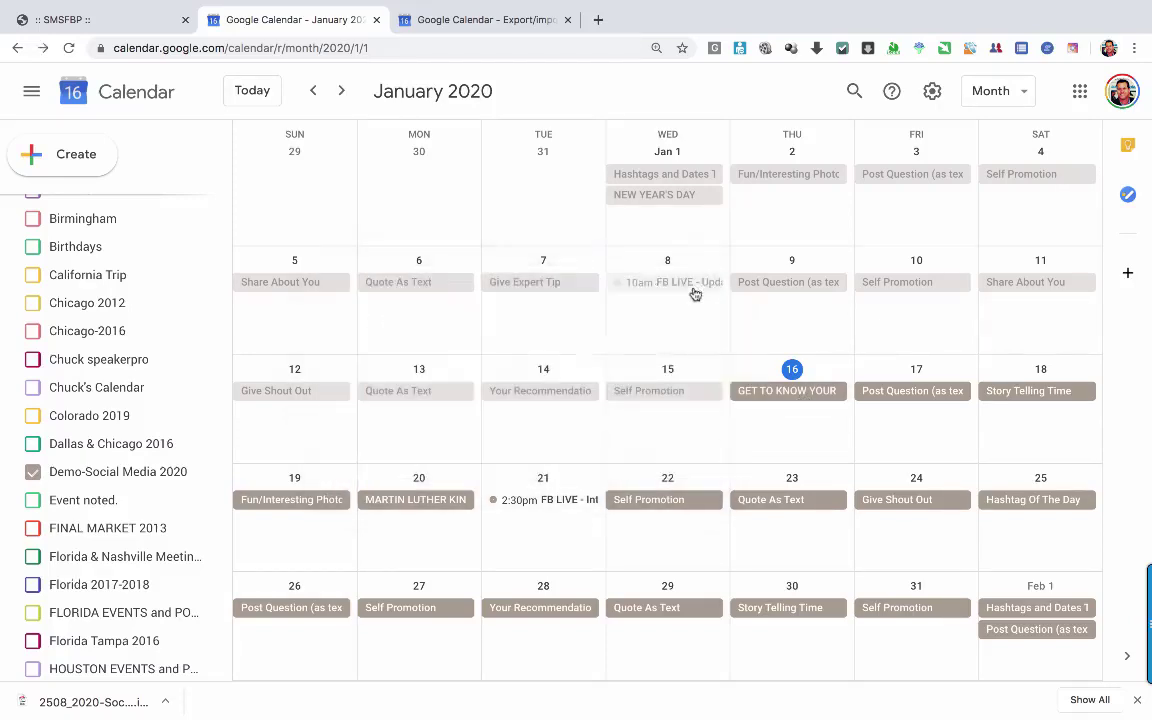
left_click(897, 394)
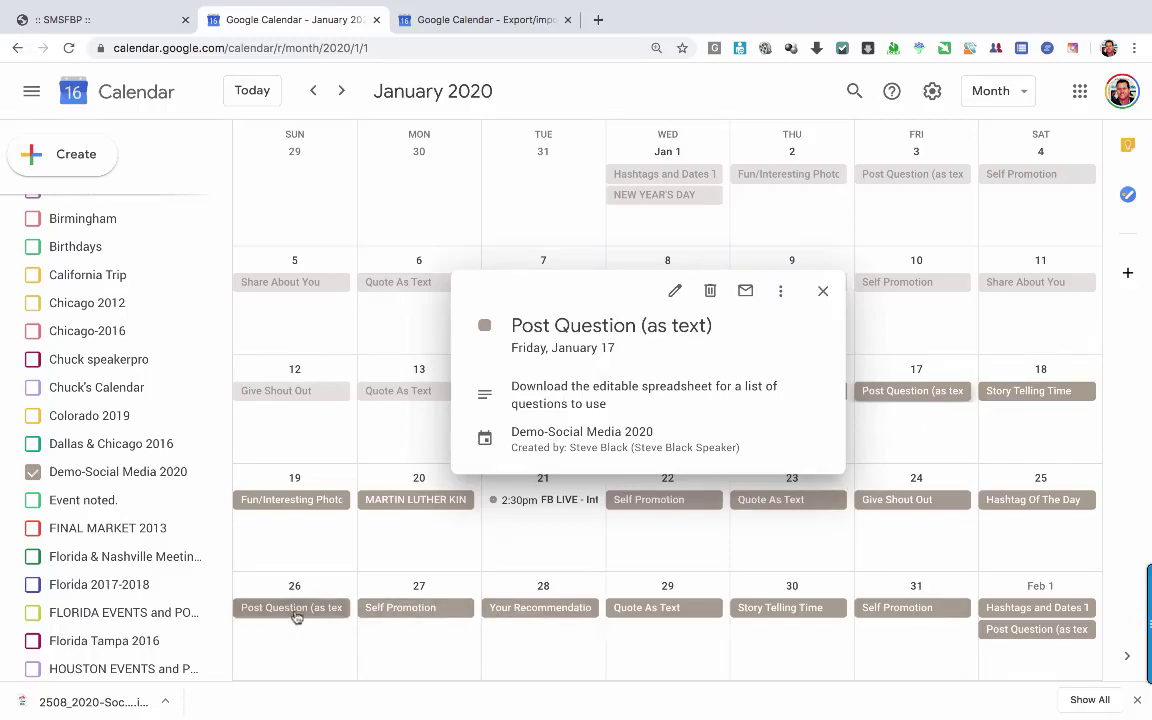
left_click(822, 292)
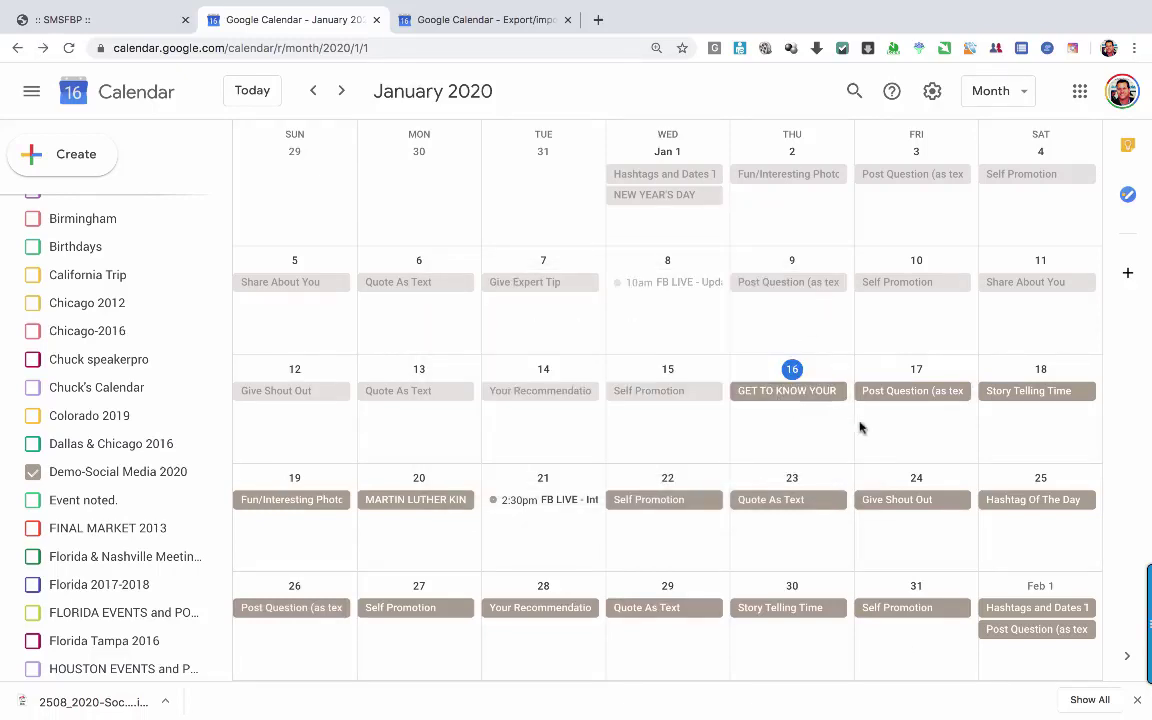
left_click(1025, 398)
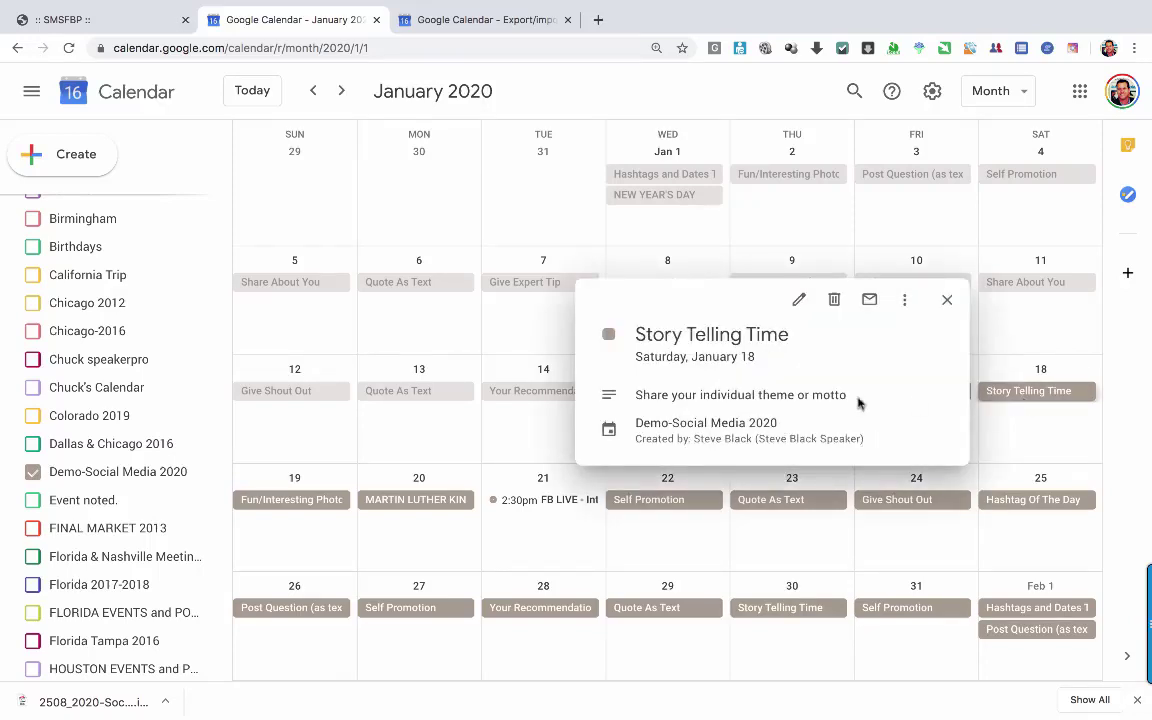
left_click_drag(857, 398, 628, 399)
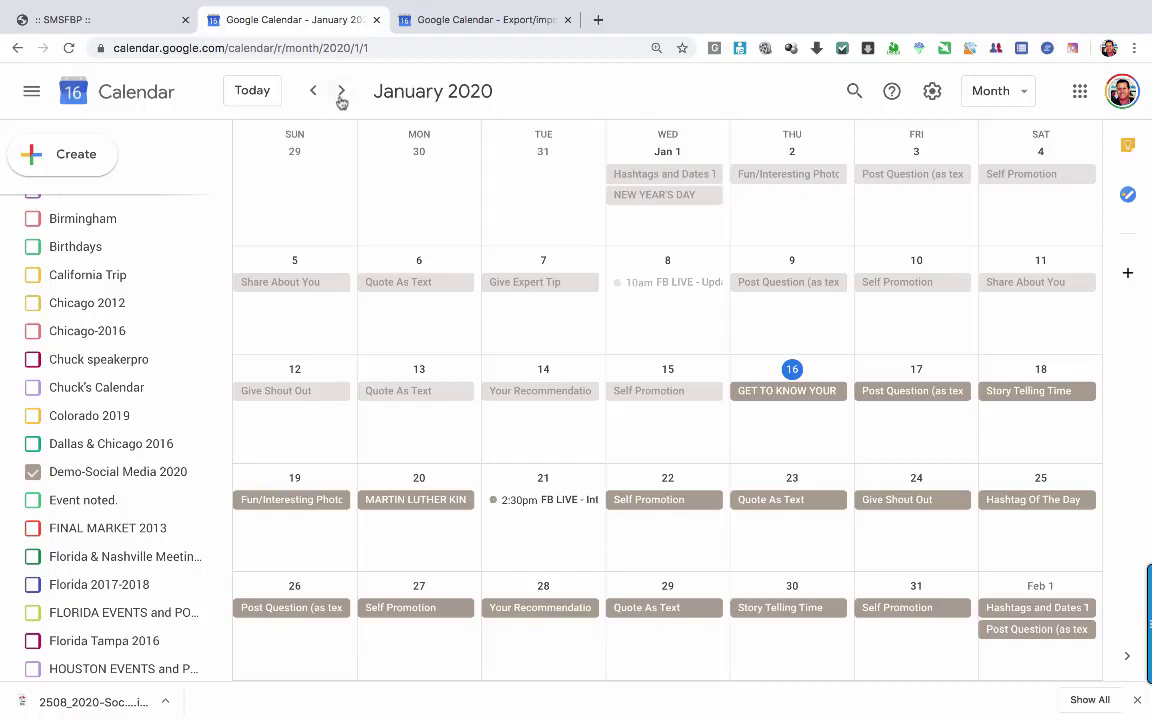
Step: Move to February 2020 and review the February 22 Story Telling Time prompt description
left_click(340, 94)
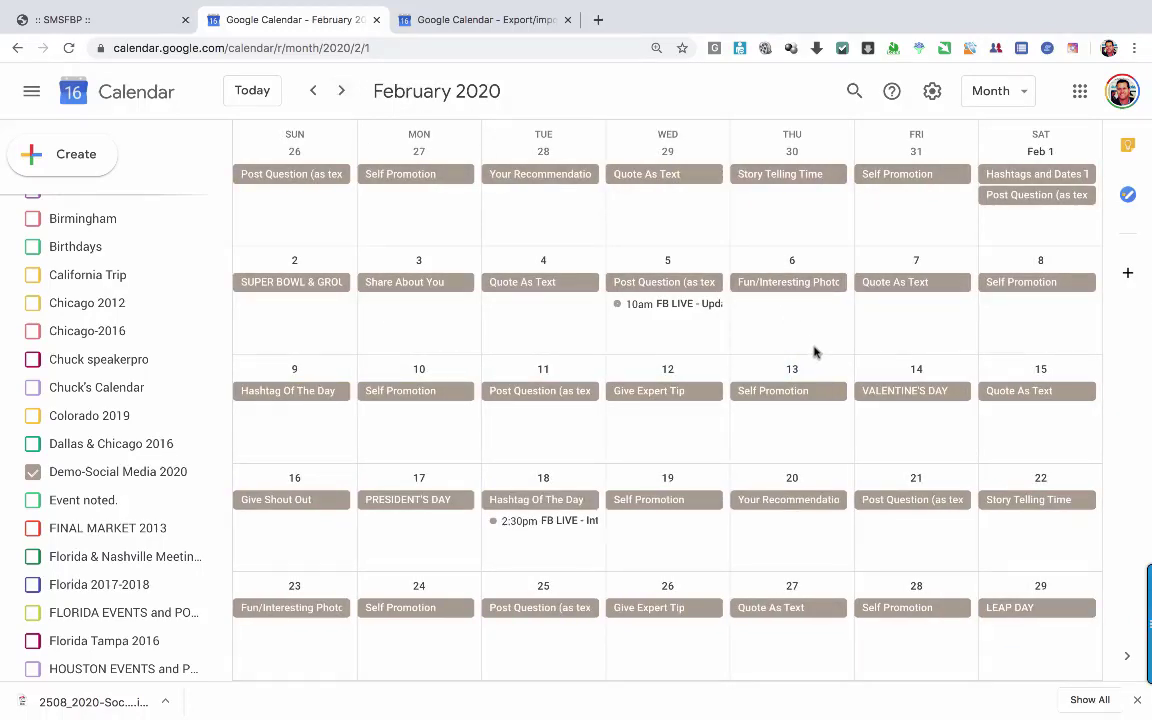
left_click(1016, 501)
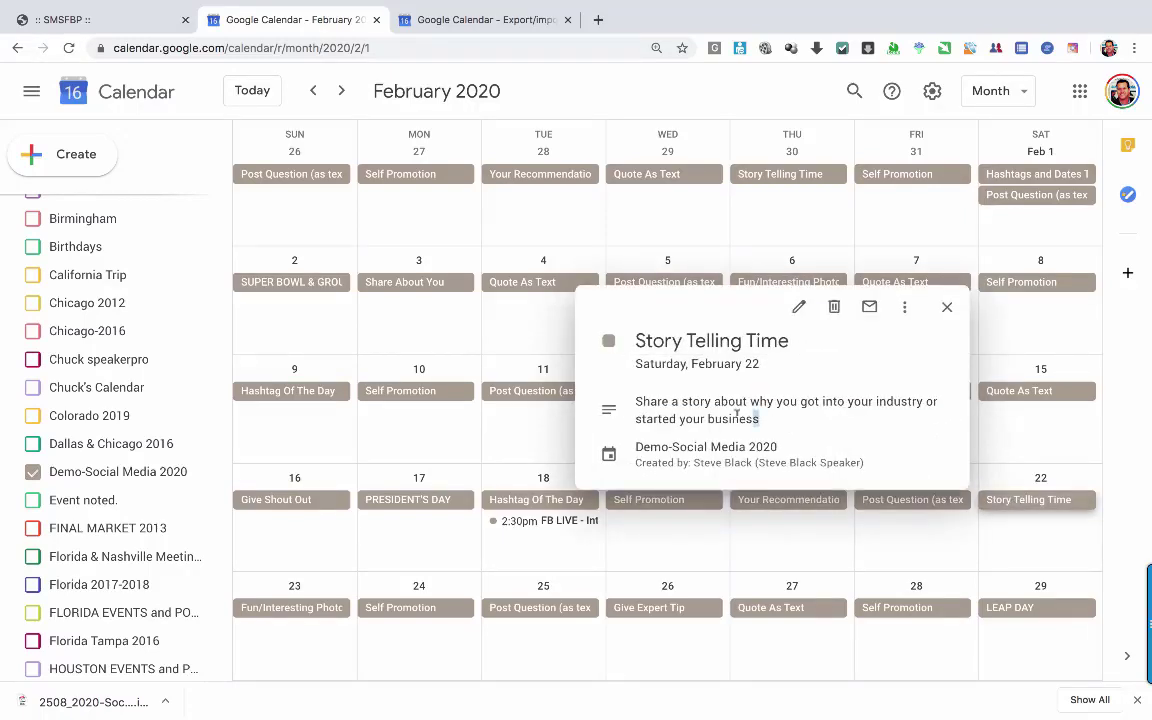
left_click_drag(785, 426, 620, 400)
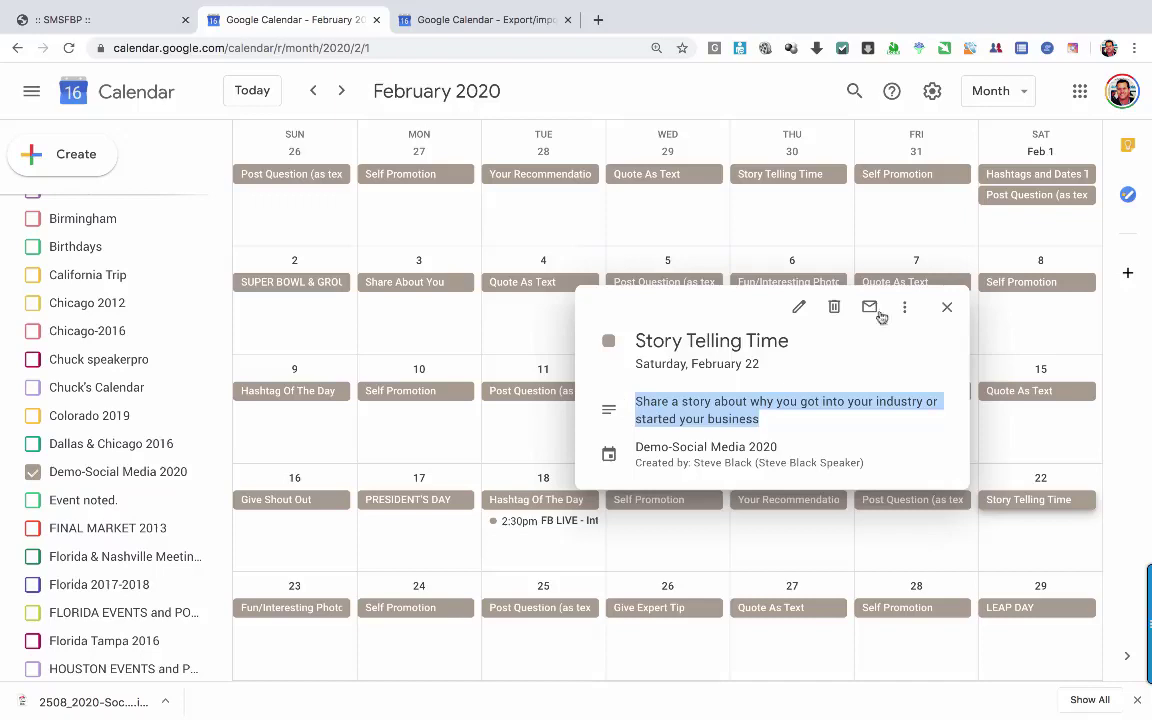
left_click(947, 307)
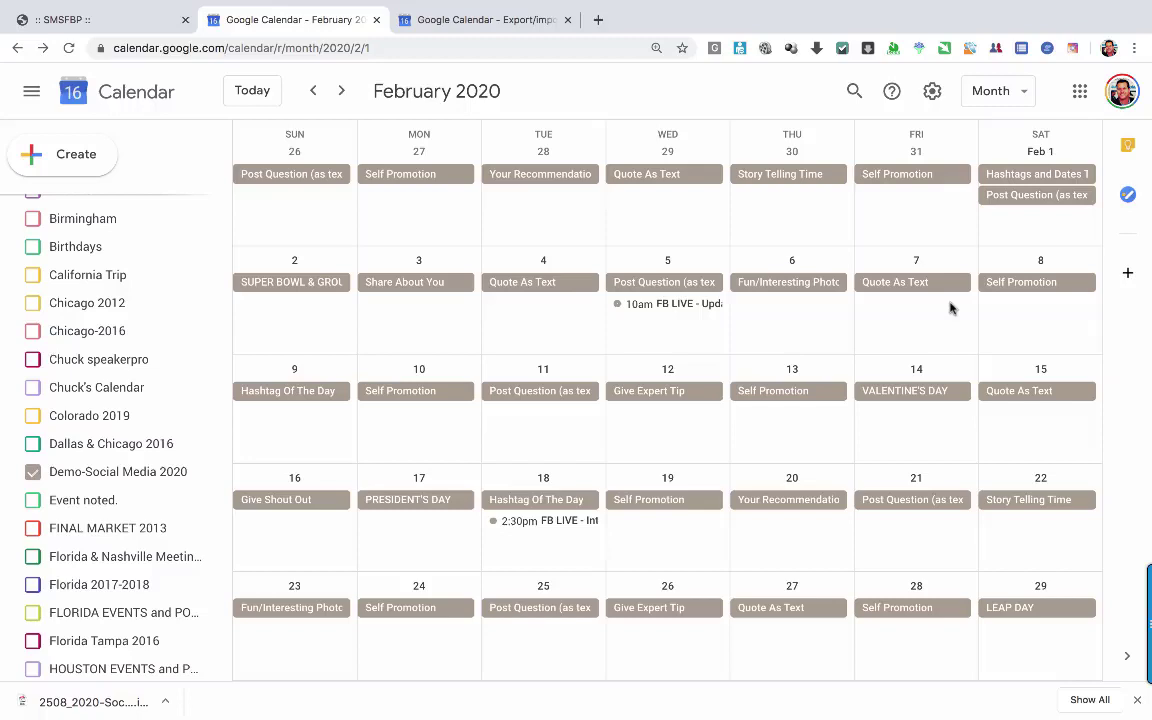
Step: Review the February 26 Give Expert Tip and February 7 Quote As Text descriptions, leaving the month view clear
left_click(648, 608)
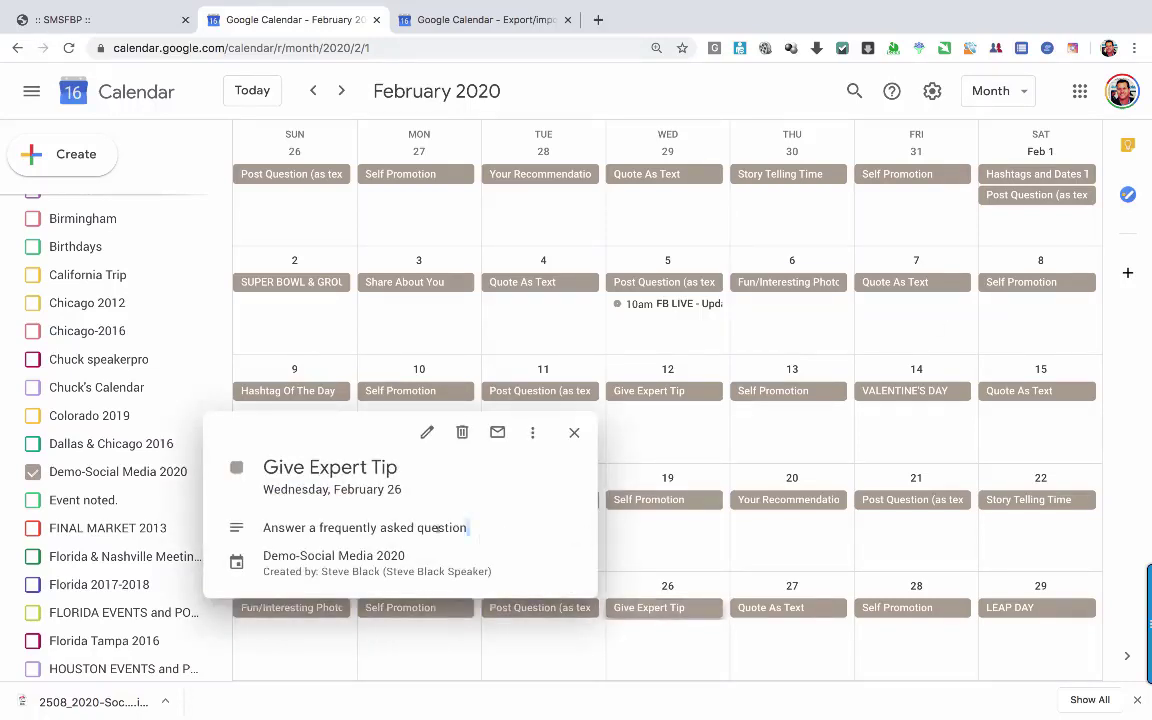
left_click_drag(467, 527, 254, 532)
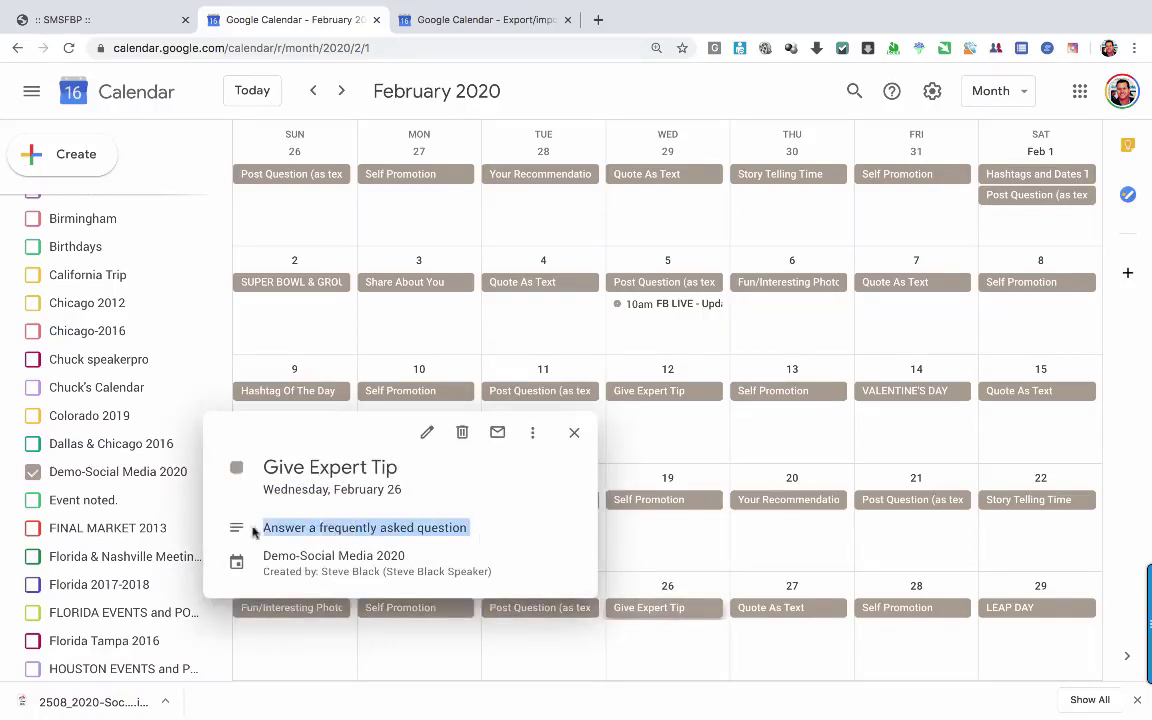
left_click(576, 434)
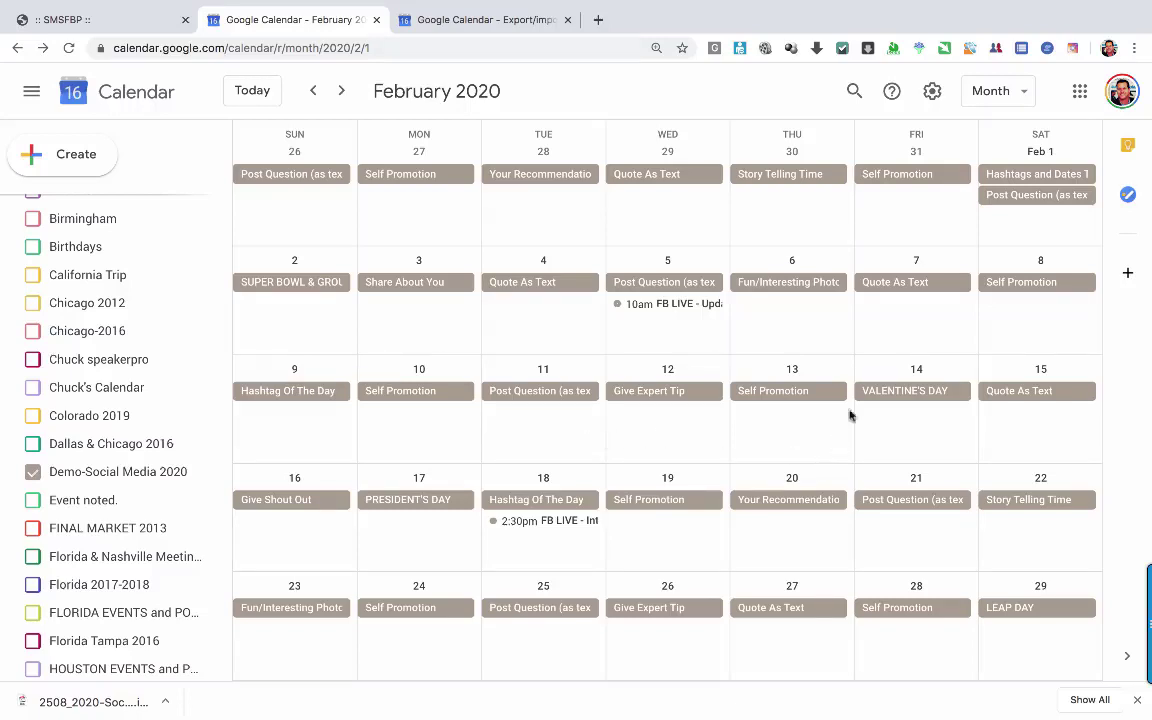
left_click(899, 285)
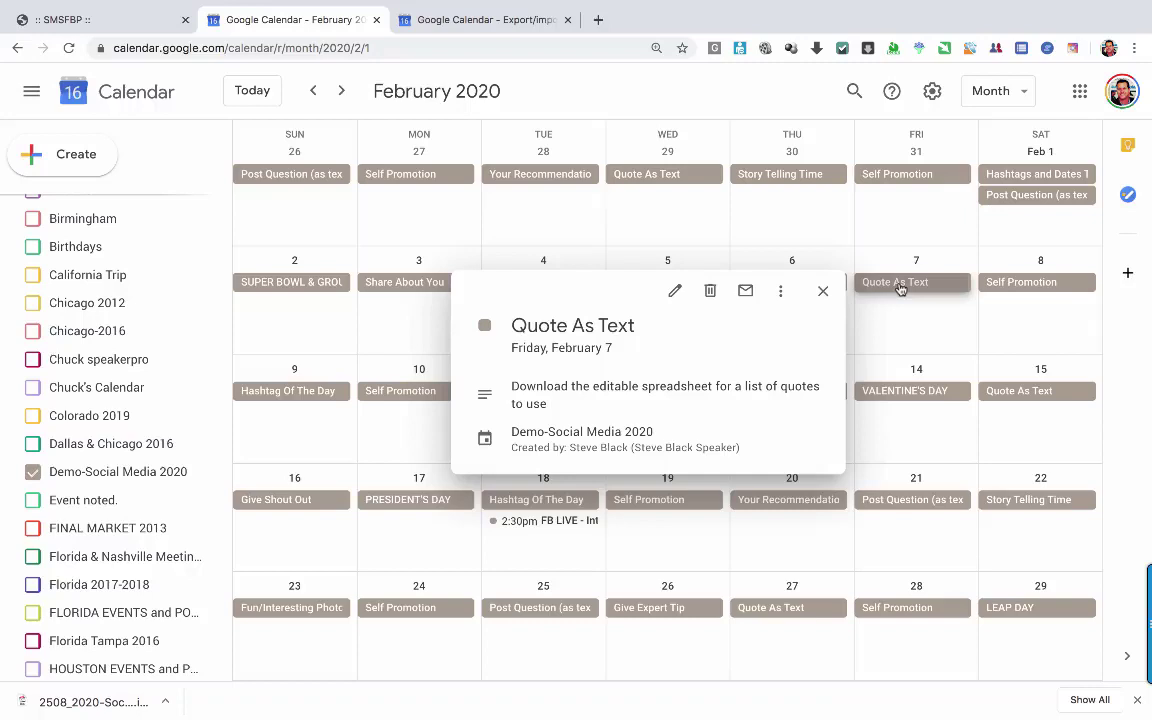
left_click(823, 290)
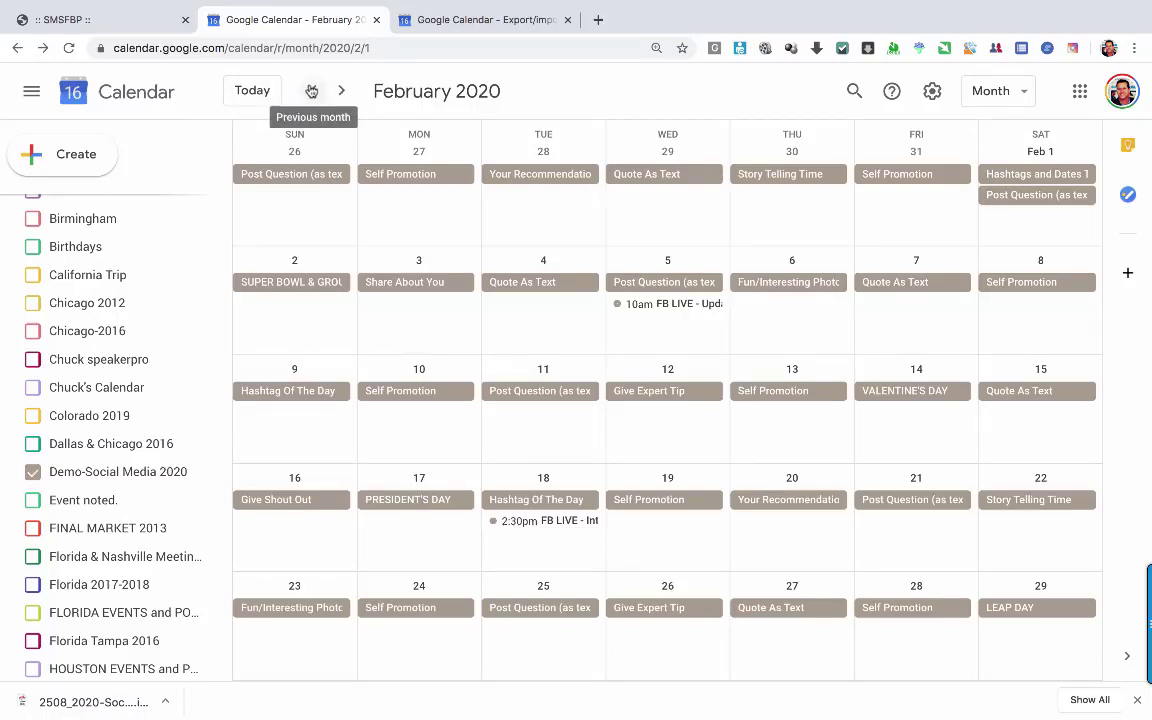
Step: Go back one month to January 2020 in month view
left_click(311, 91)
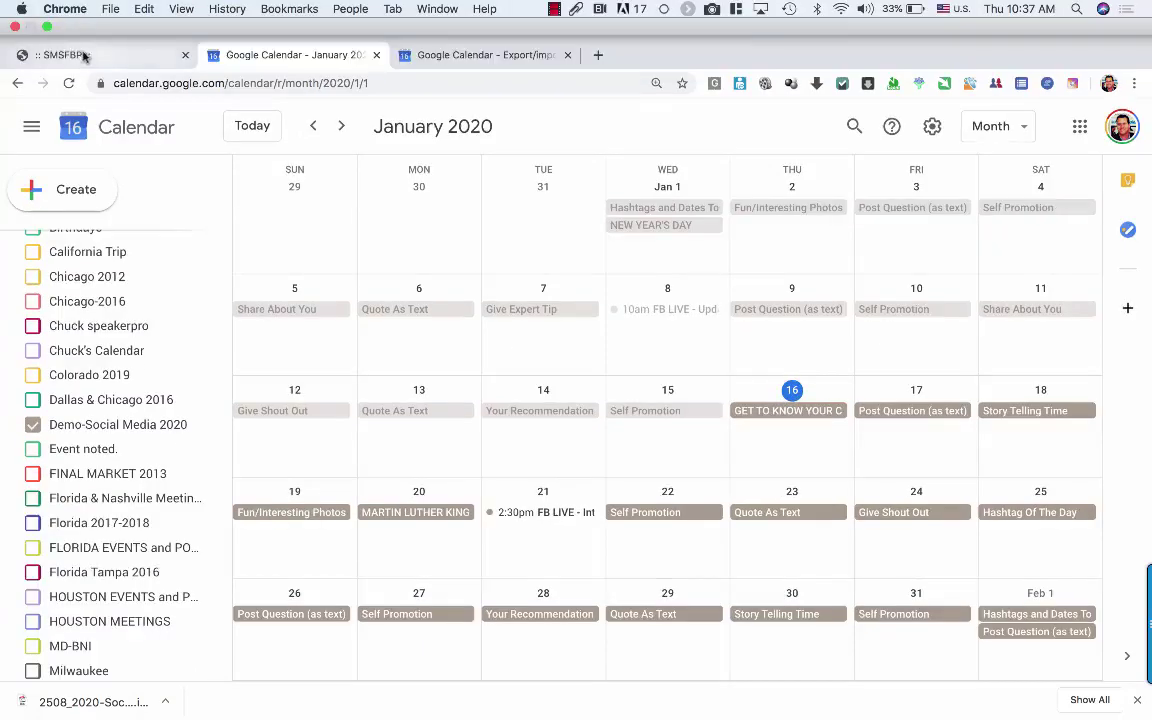
Step: In the SMSFBP member portal, show My Products, listing Success Summit Seminar and Monthly Webinars
left_click(80, 51)
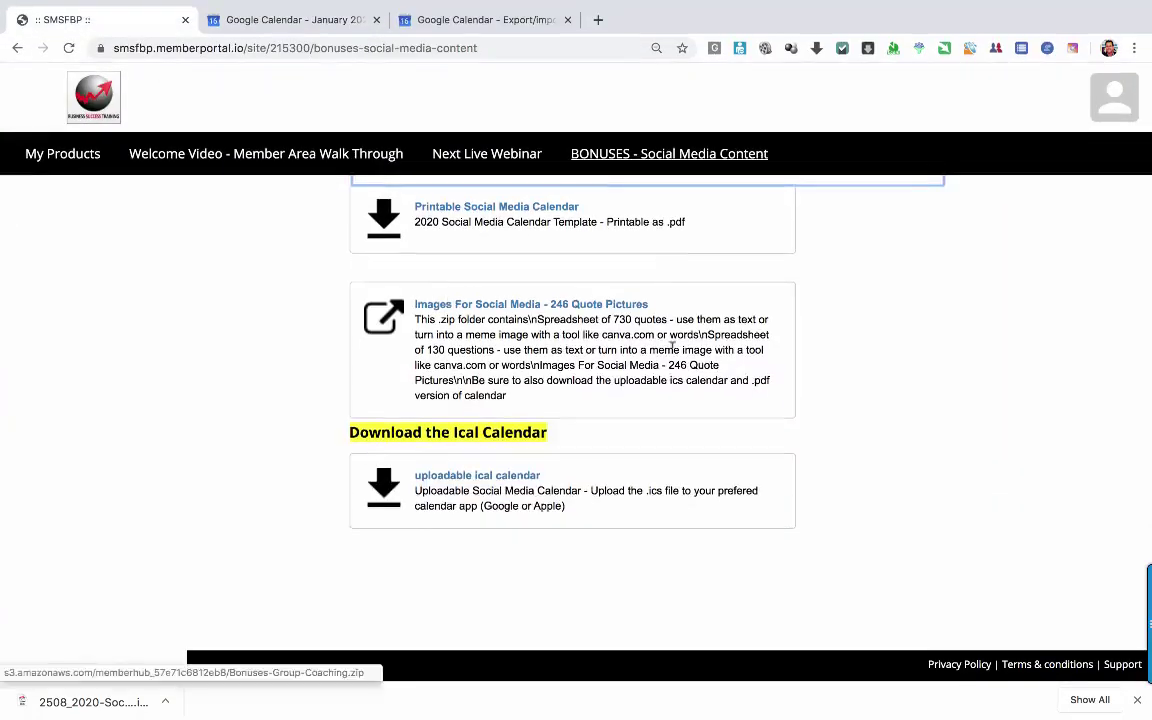
scroll(672, 350, "up", 5)
scroll(665, 360, "up", 3)
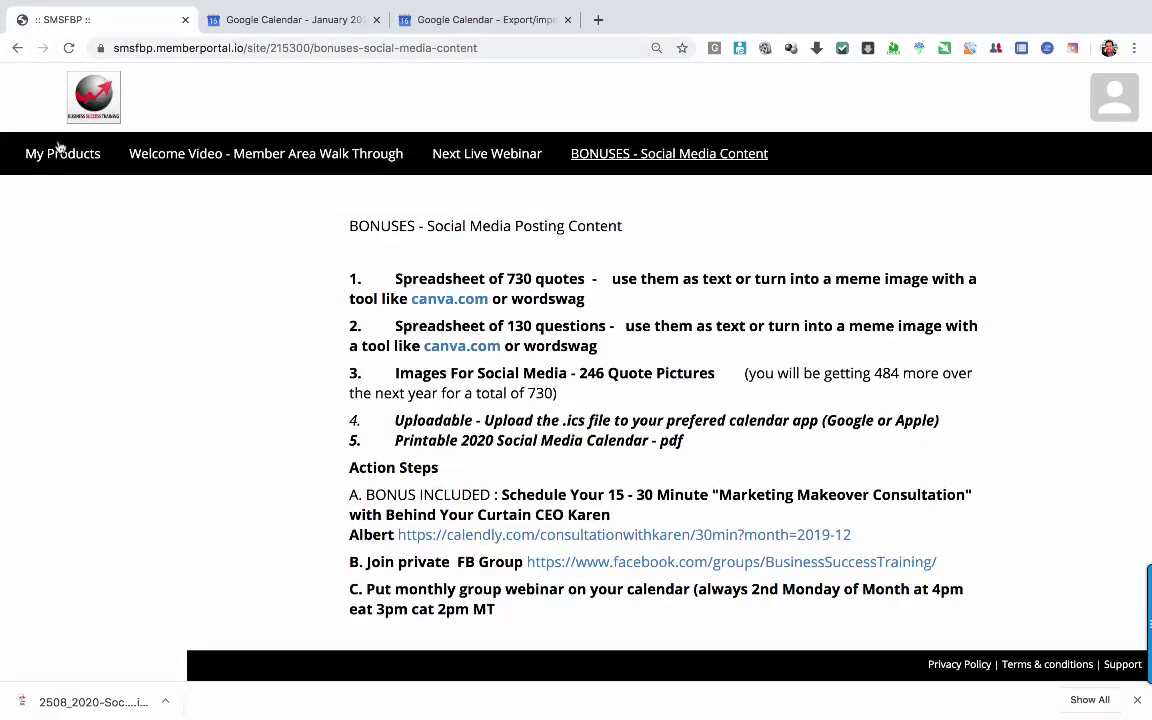
left_click(45, 155)
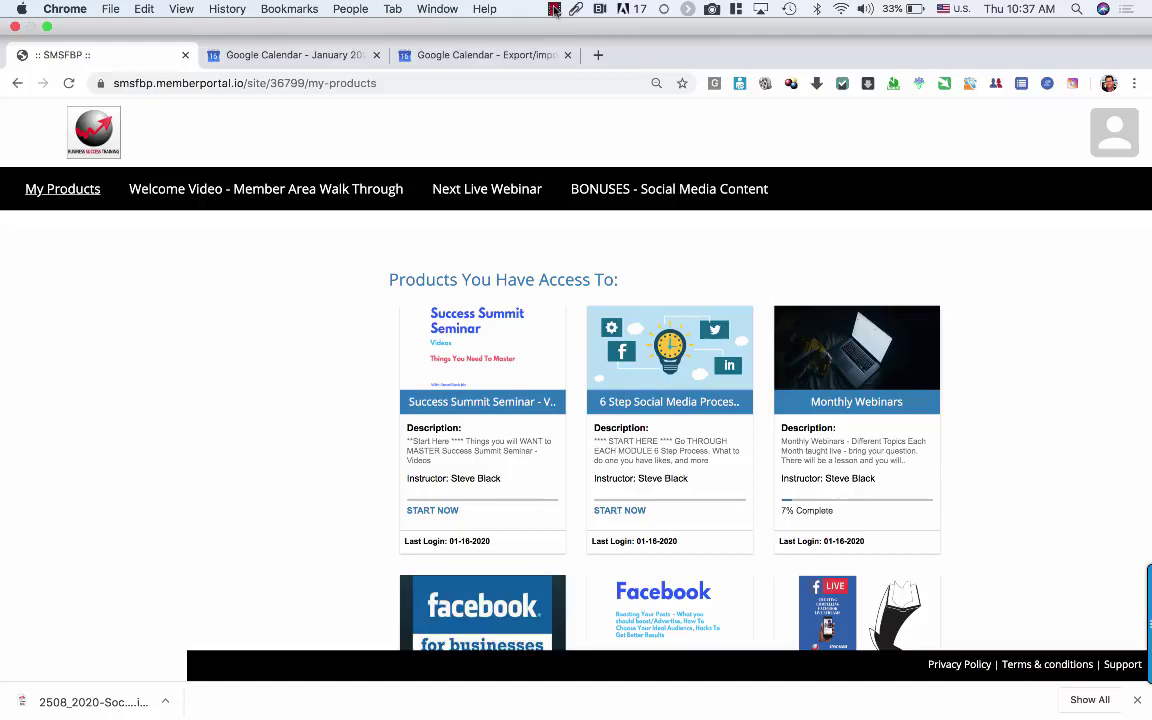
left_click(554, 9)
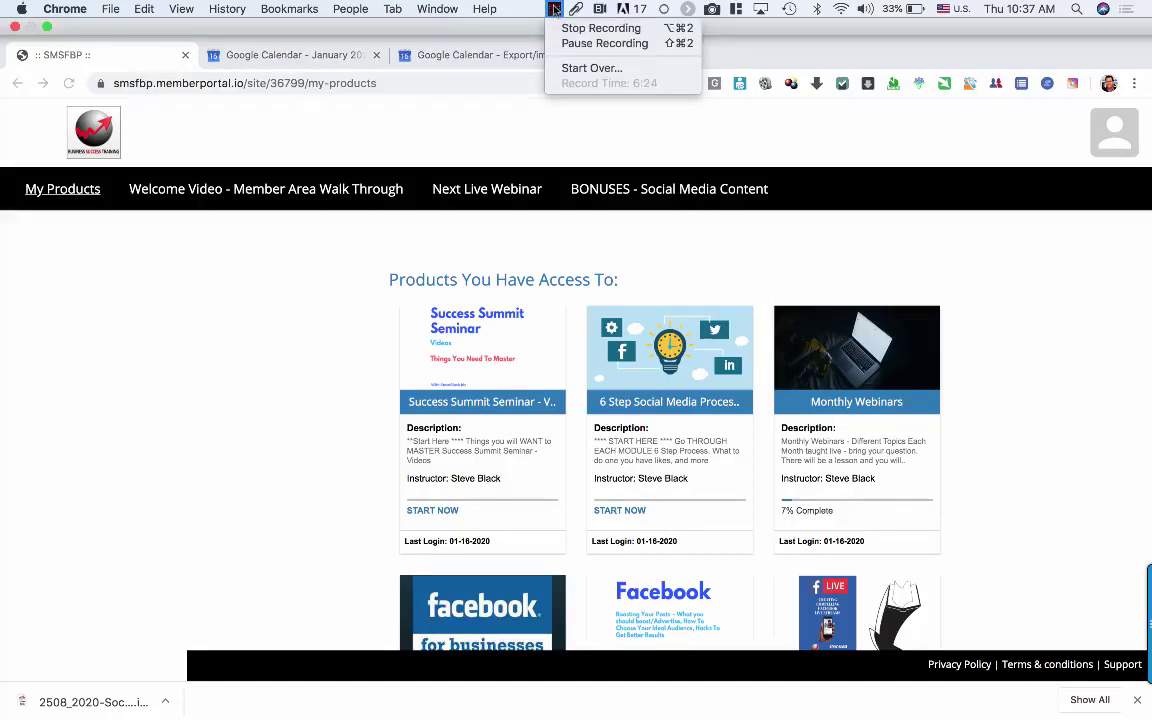